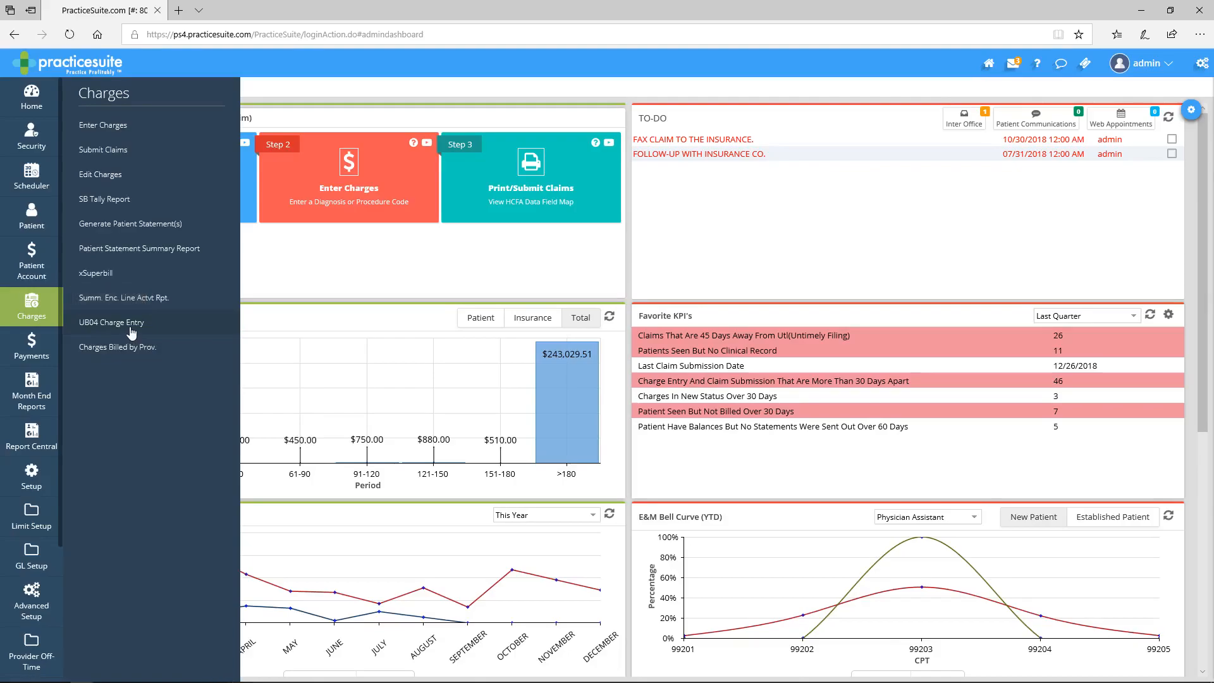
# Open UB04 Charge Entry, find the patient by last name and start a new encounter for them.
pyautogui.click(132, 326)
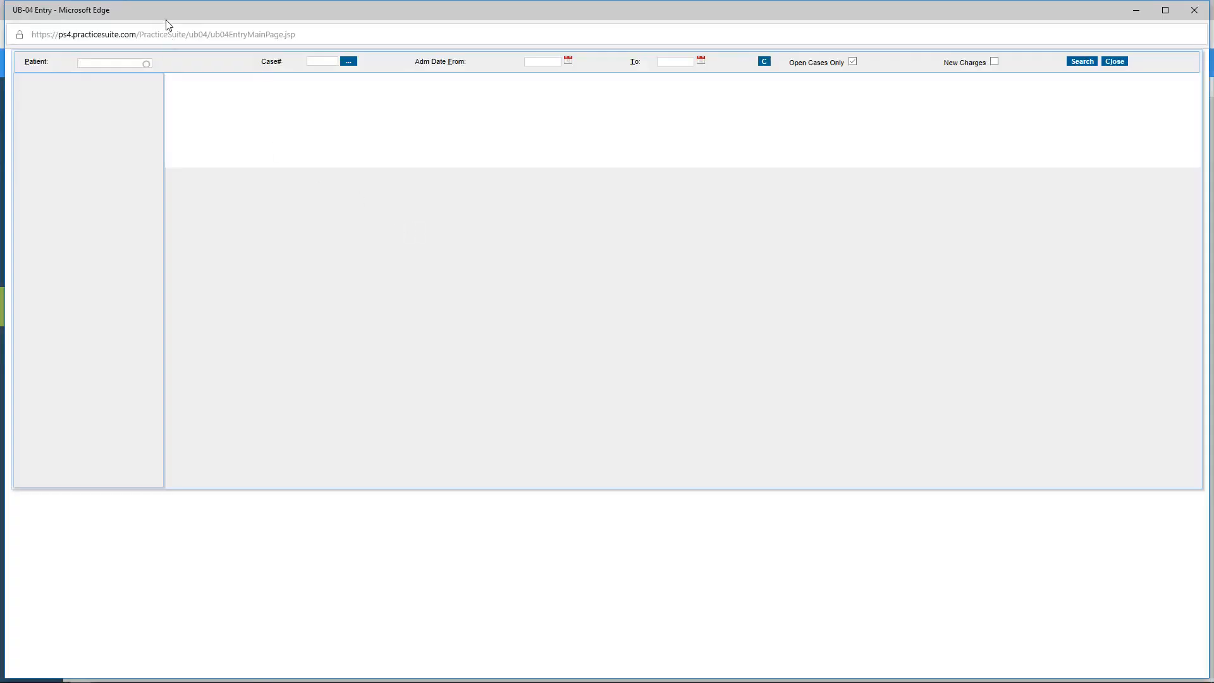
pyautogui.doubleClick(287, 13)
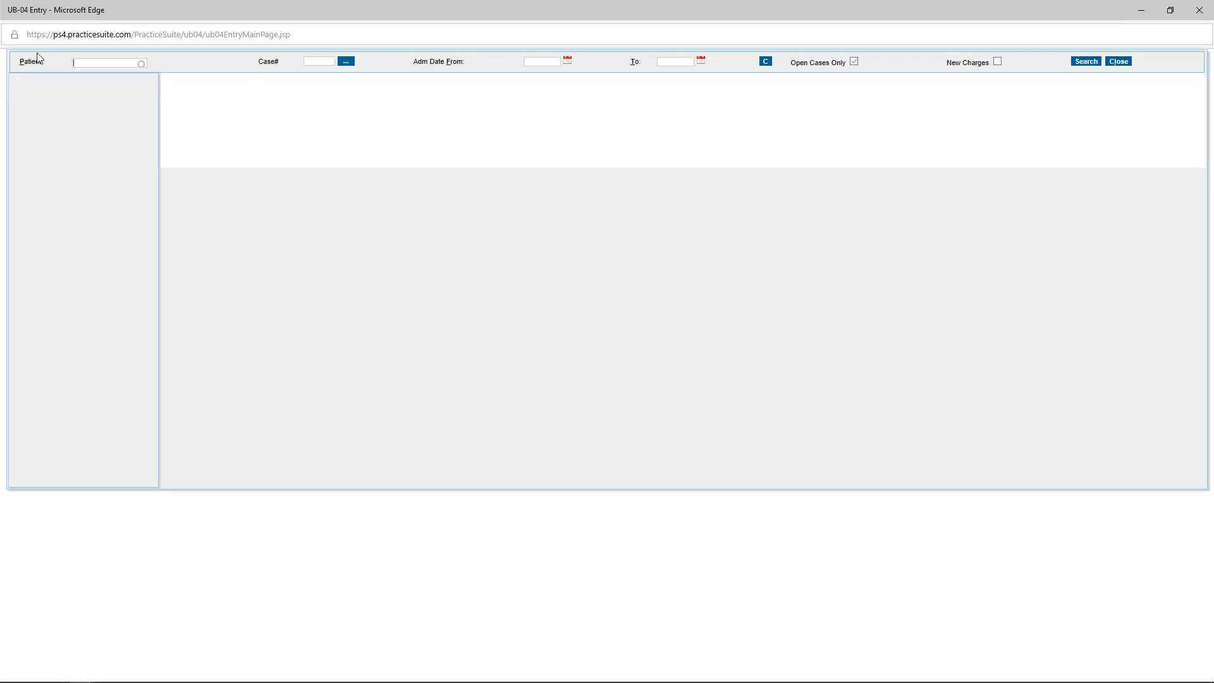
pyautogui.click(78, 61)
pyautogui.write('smith')
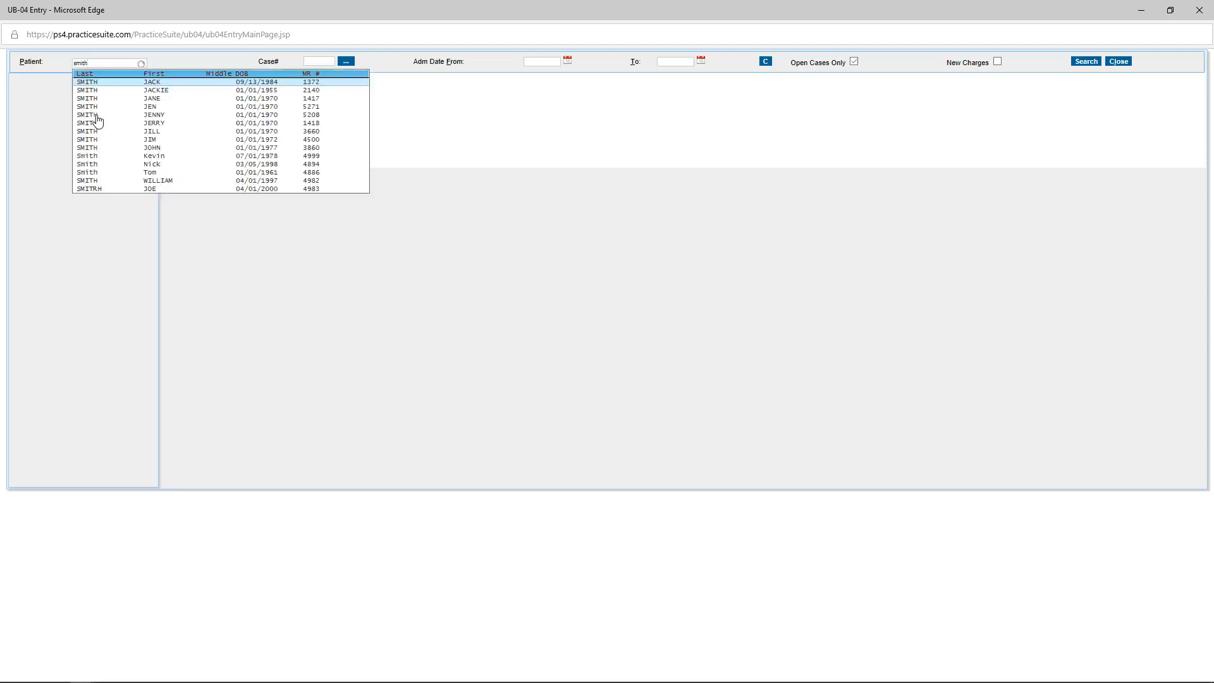
pyautogui.click(150, 112)
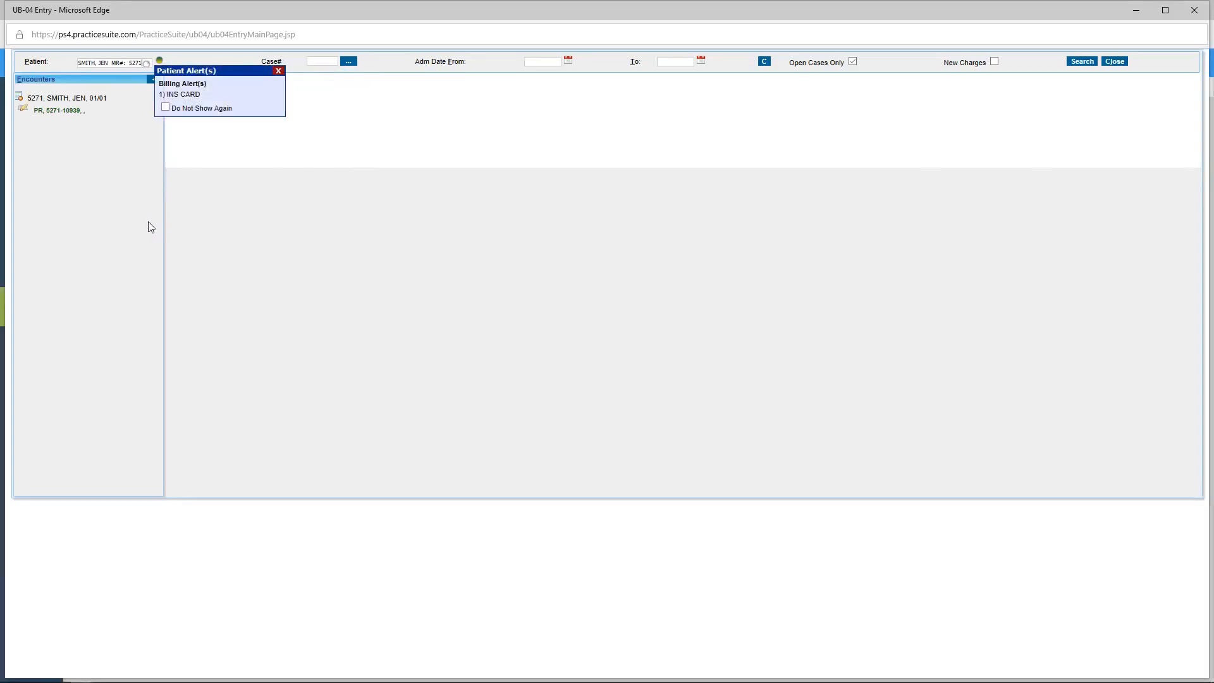
pyautogui.click(279, 71)
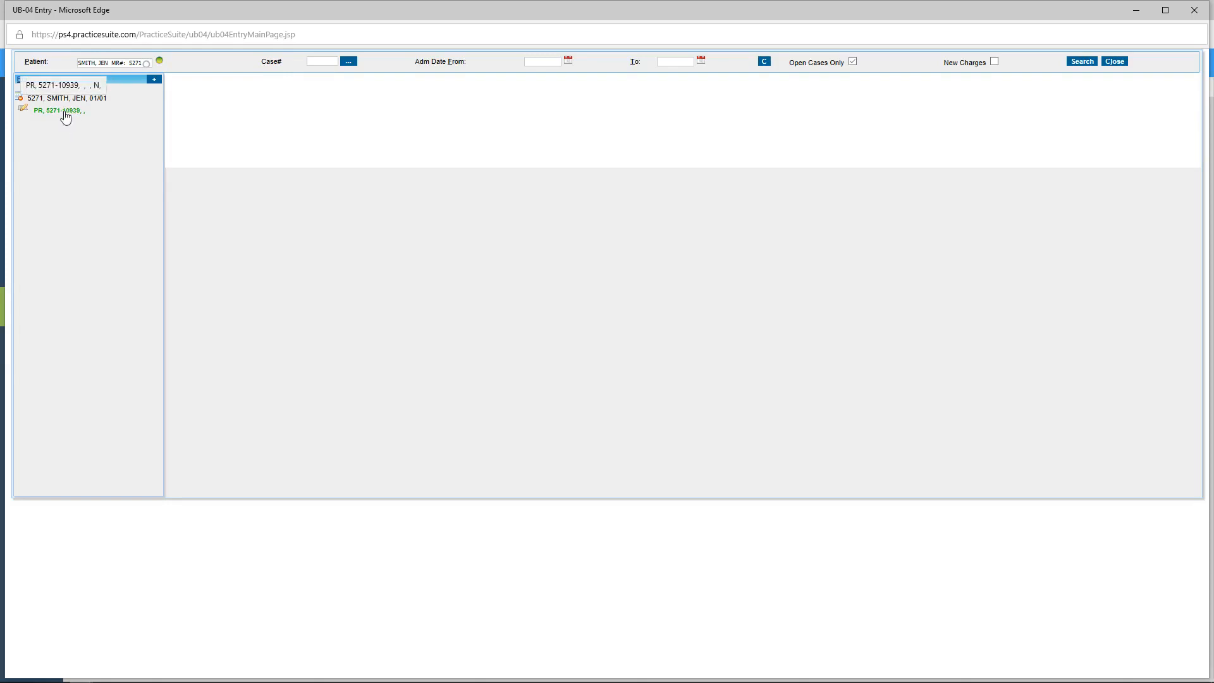
pyautogui.click(155, 80)
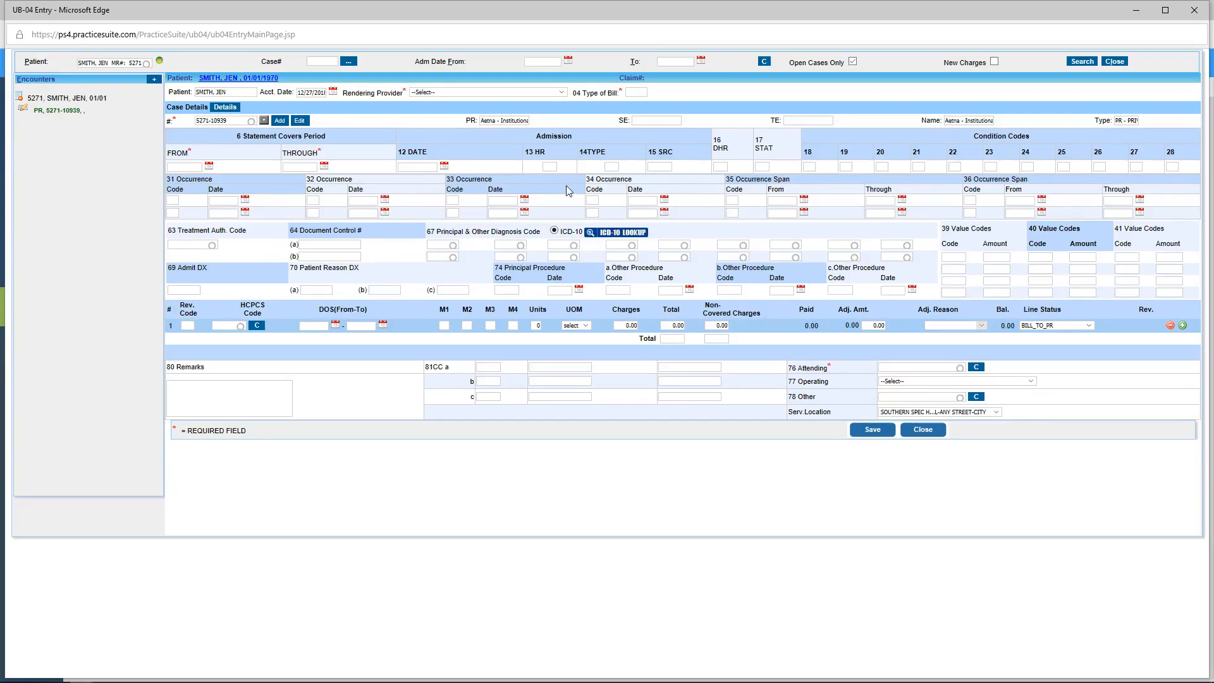
# View the patient's quick info record, dismissing its billing alert, and return to the charge form.
pyautogui.click(271, 79)
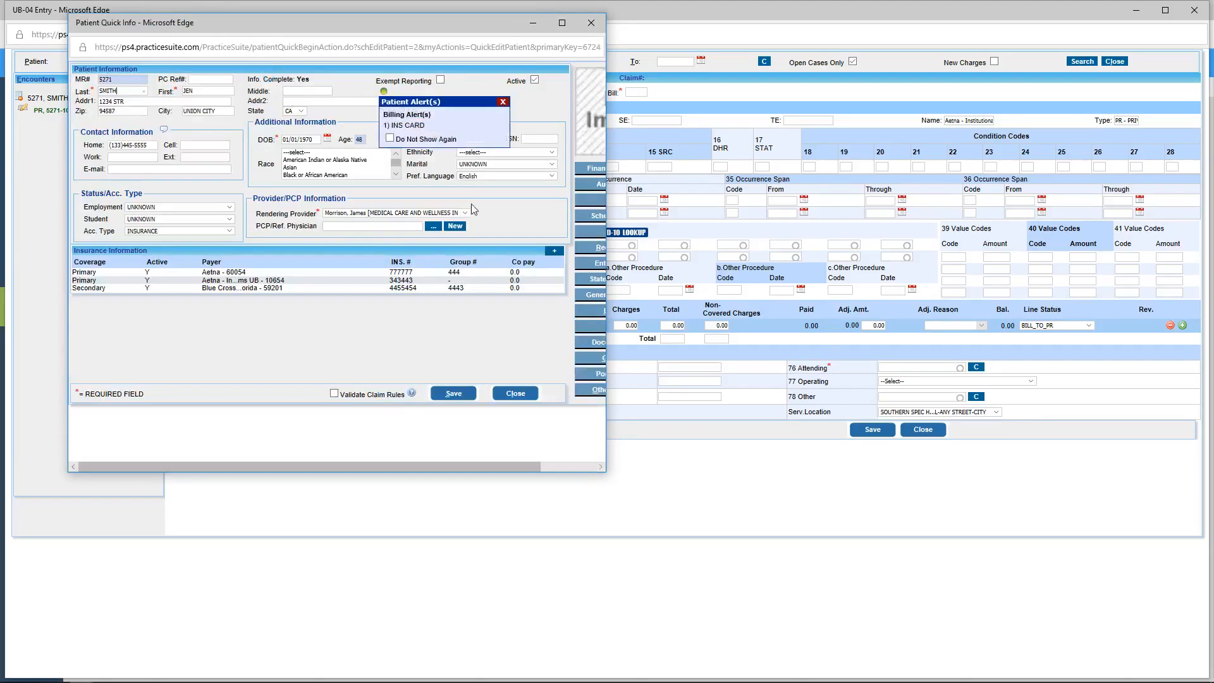
pyautogui.click(503, 103)
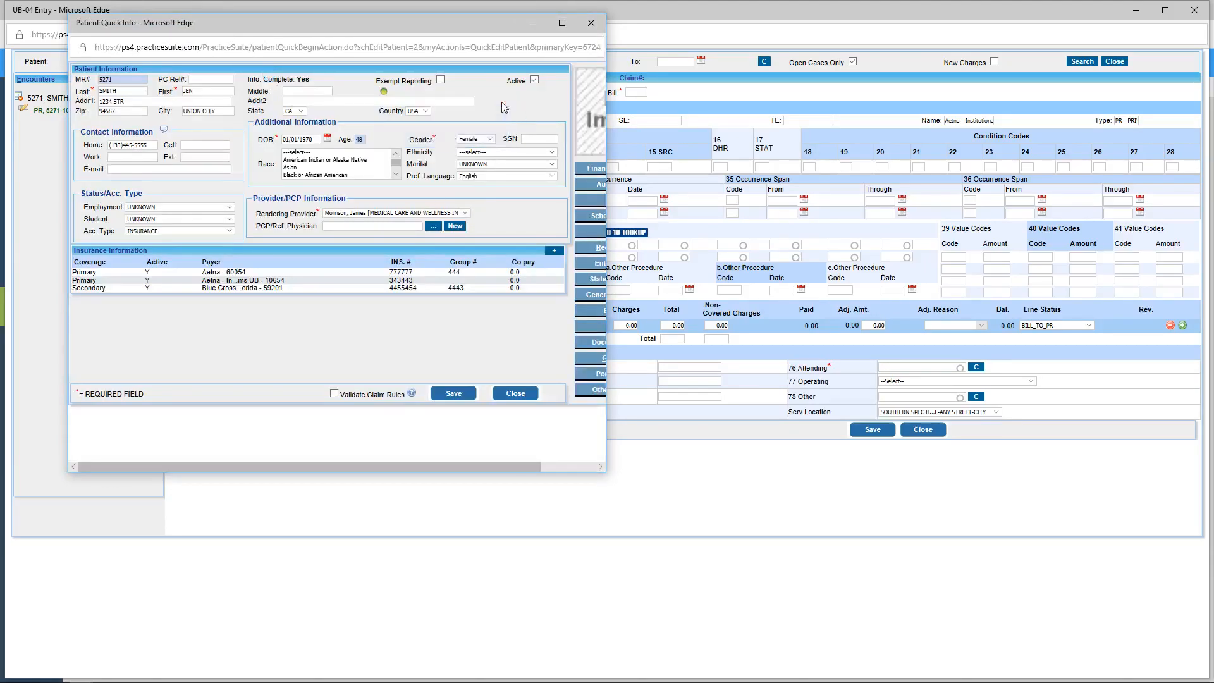
pyautogui.click(516, 394)
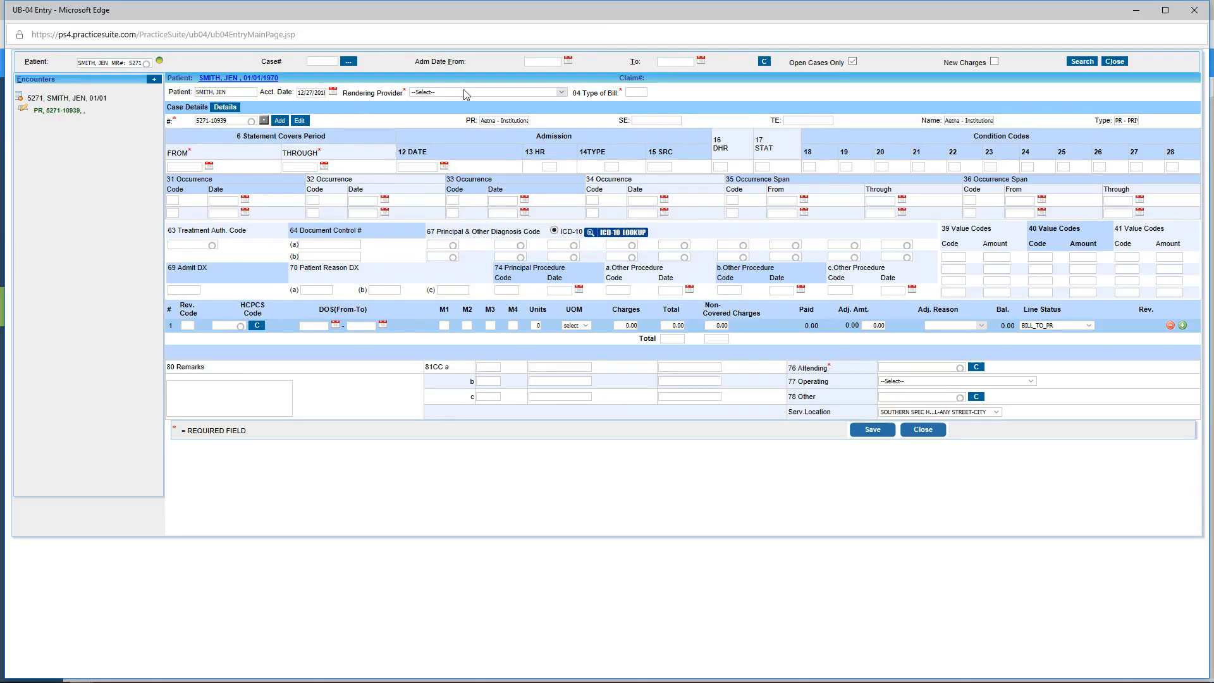
# Set the rendering provider to the Medical Care and Wellness Inc provider on the patient's record, and the type of bill to 0731.
pyautogui.click(562, 92)
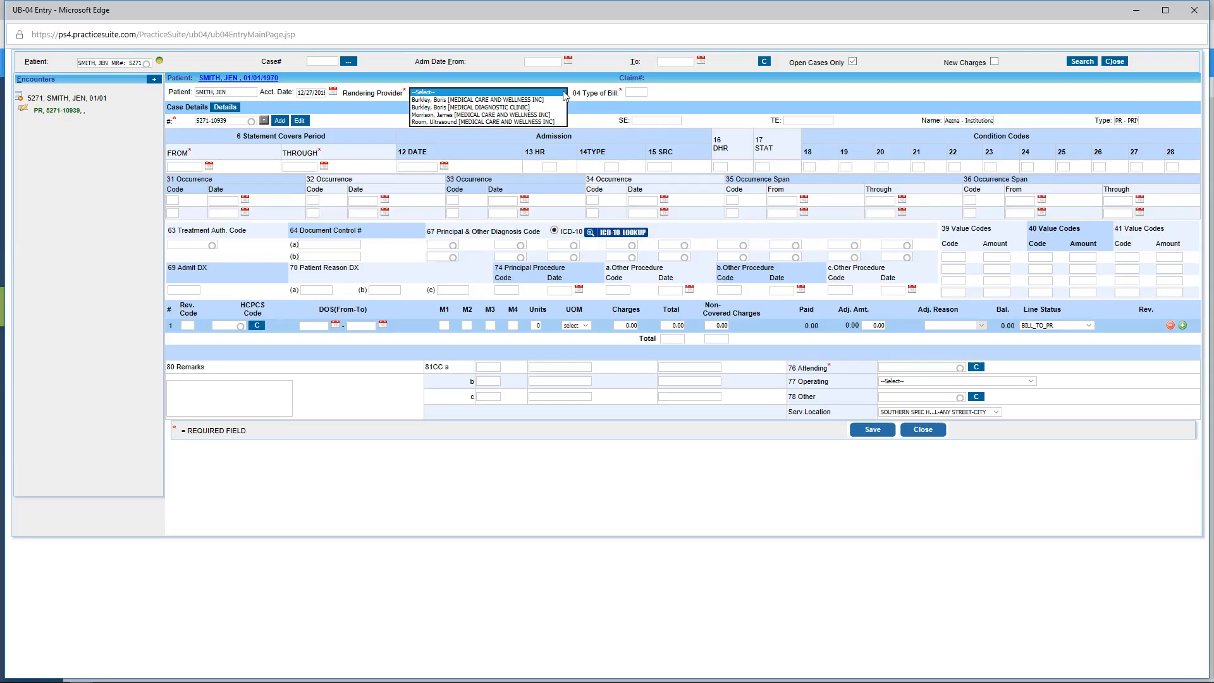
pyautogui.click(514, 115)
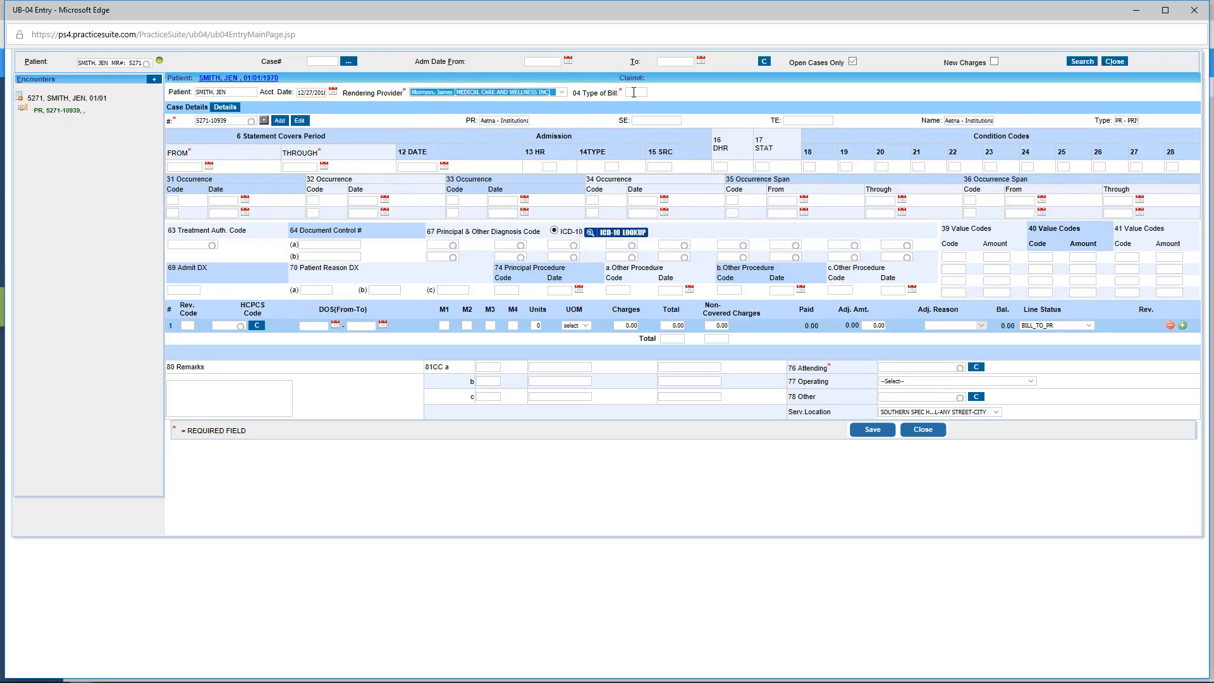
pyautogui.click(634, 92)
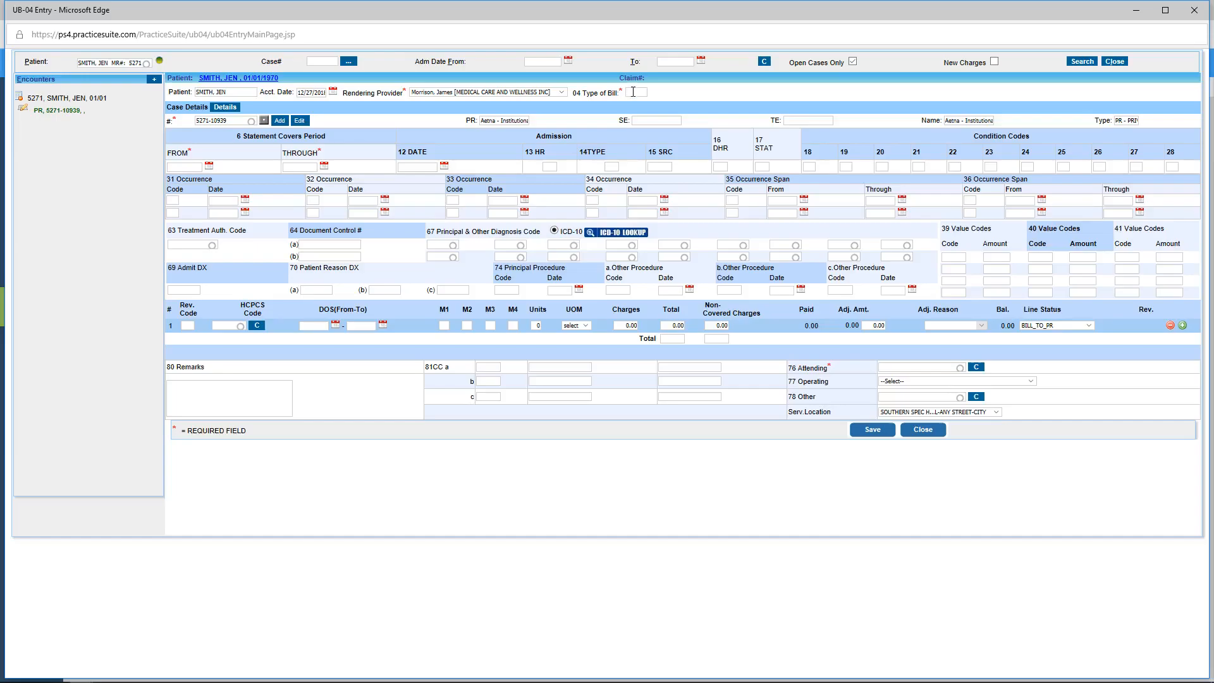
pyautogui.click(633, 91)
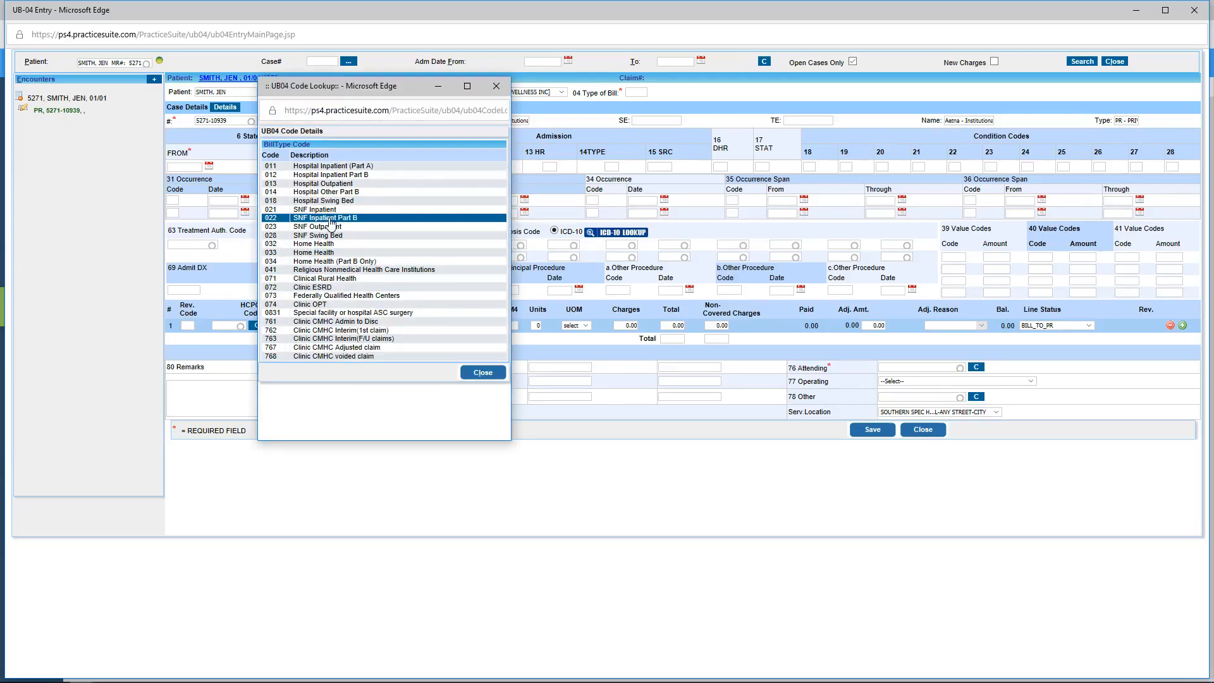
pyautogui.click(481, 374)
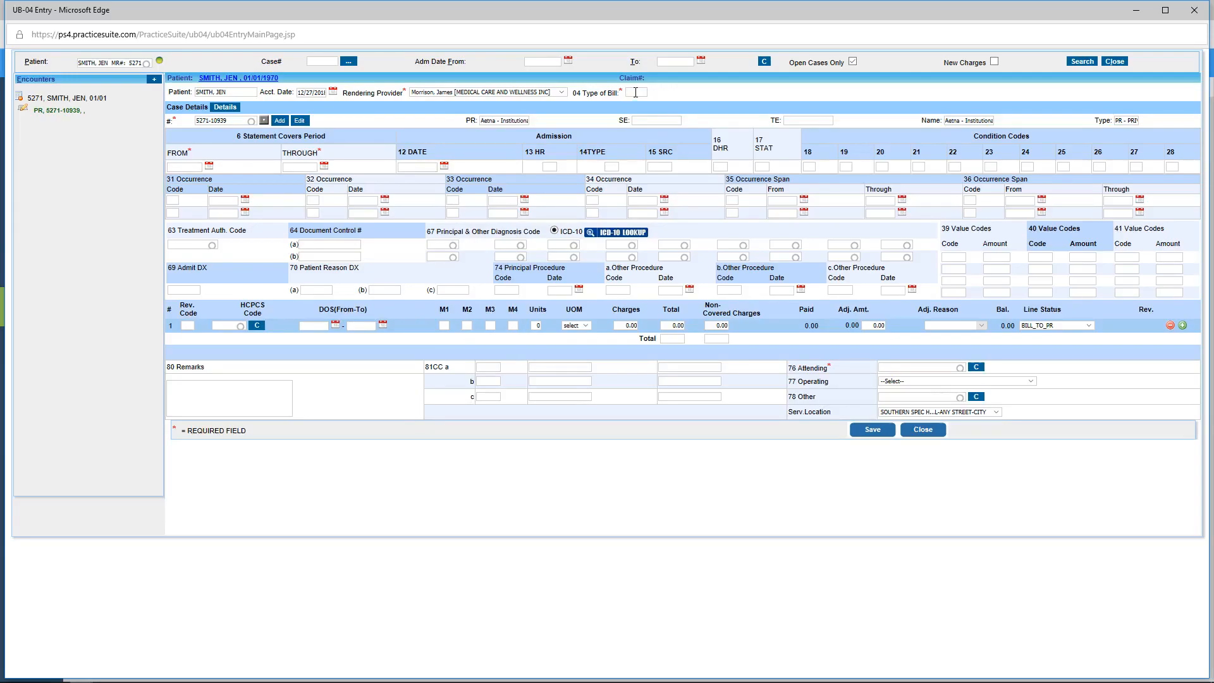
pyautogui.click(636, 92)
pyautogui.write('0731')
# Review the available case numbers and compare them with the insurance payers in the patient's quick info record.
pyautogui.click(229, 120)
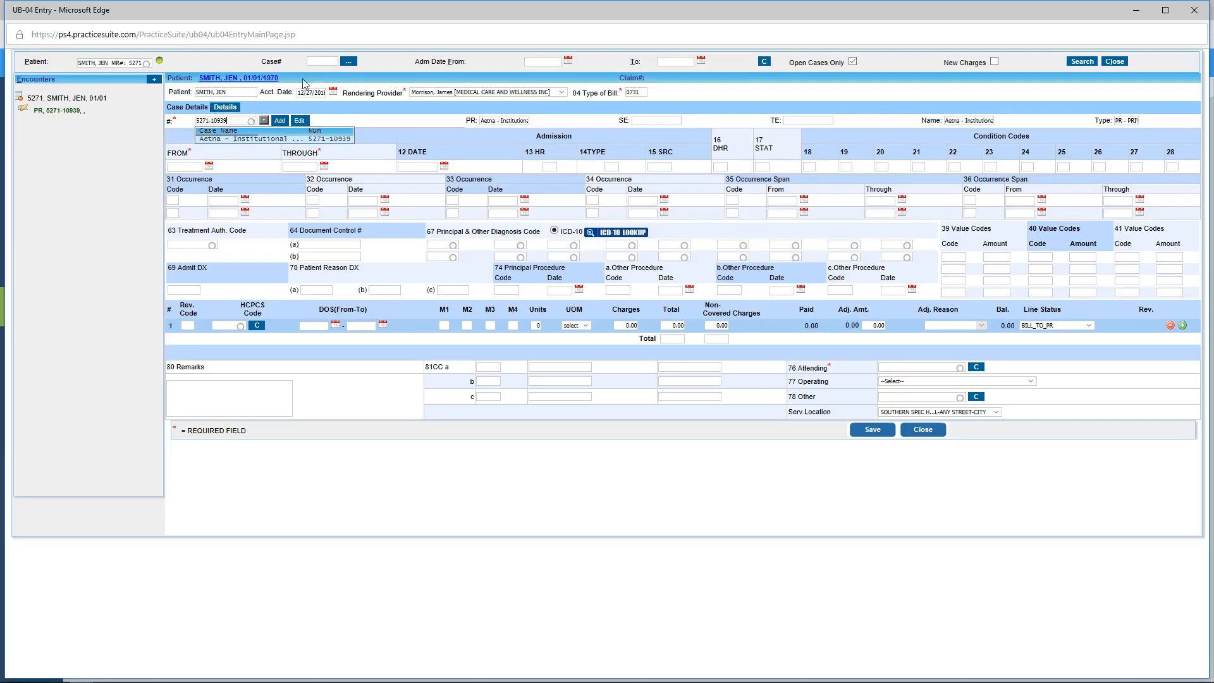
pyautogui.click(260, 84)
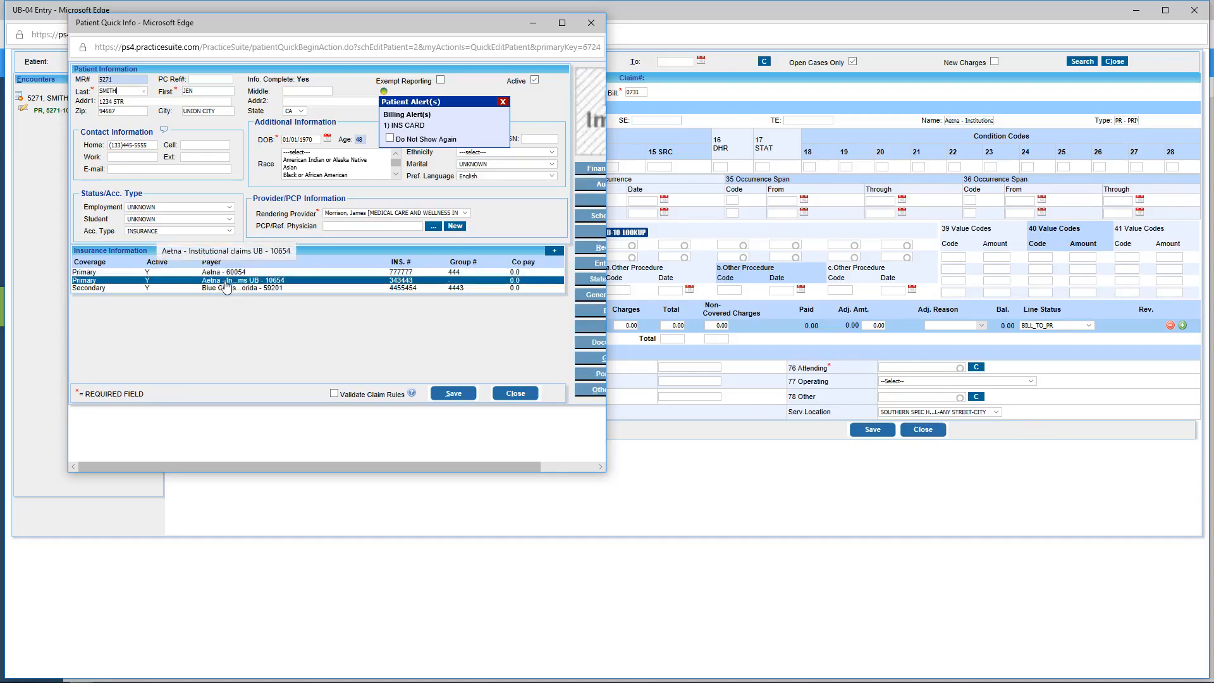
pyautogui.click(227, 281)
pyautogui.click(228, 273)
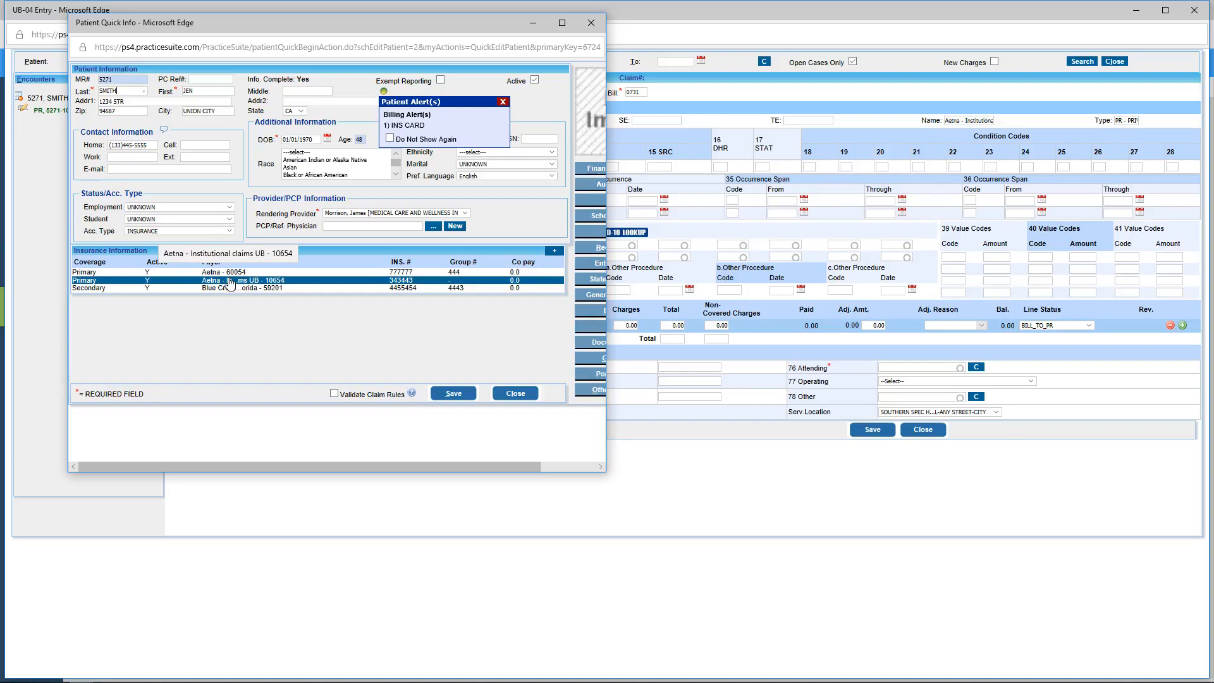
pyautogui.click(514, 393)
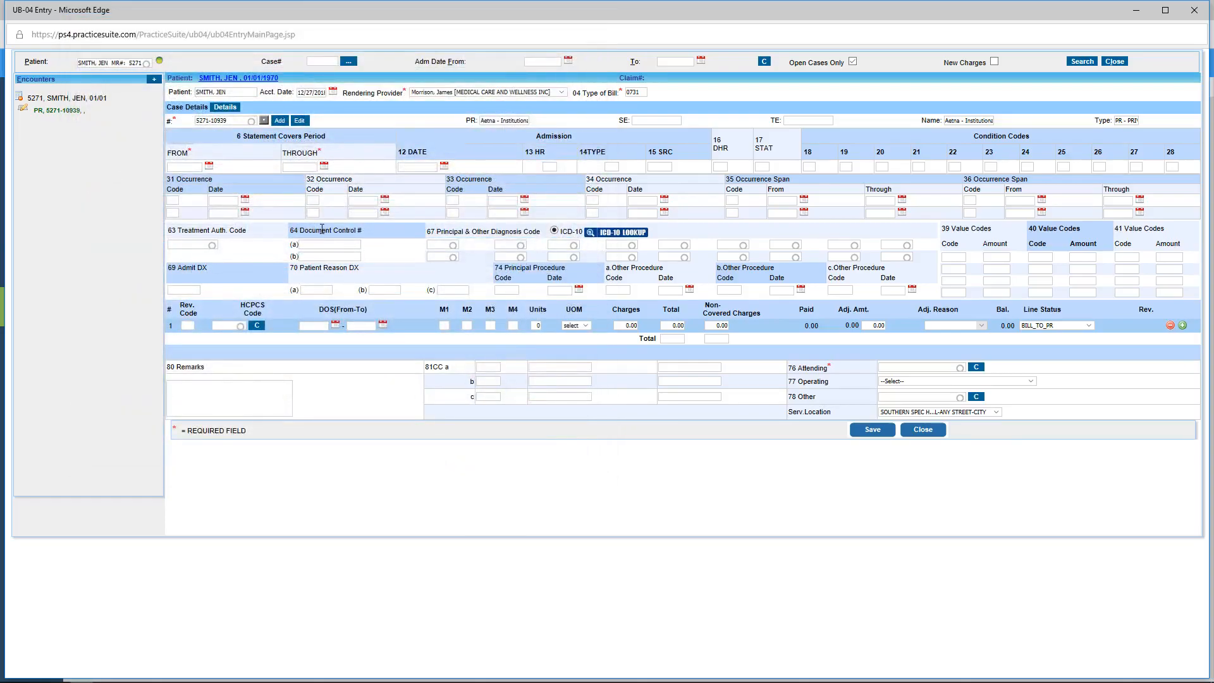
pyautogui.click(229, 121)
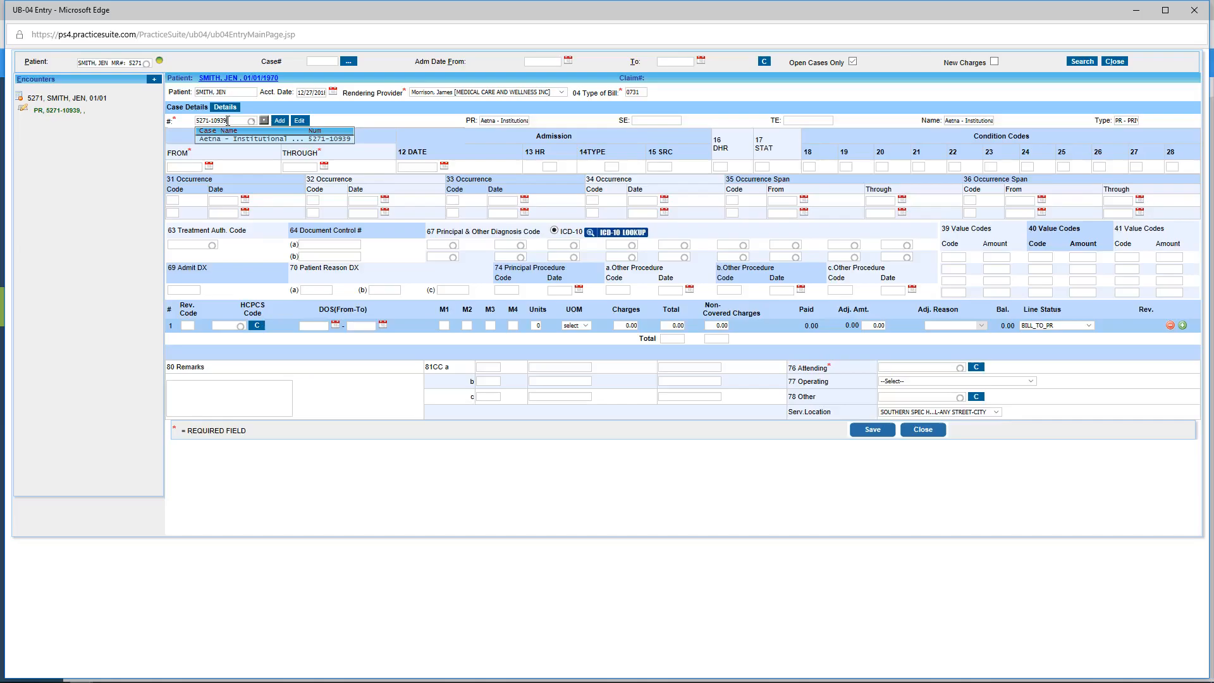
pyautogui.click(407, 132)
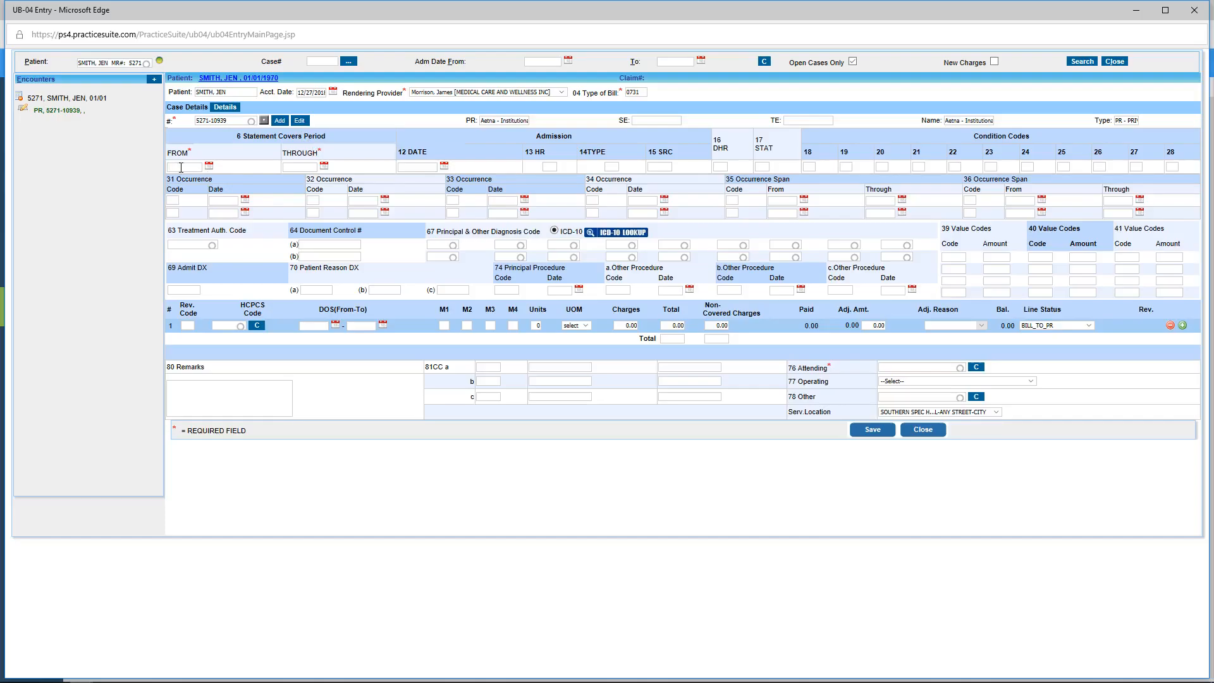
# Set the statement covers period from and through dates and the admission date to 12/20/2018.
pyautogui.write('12')
pyautogui.write('12/')
pyautogui.write('20/201')
pyautogui.write('12/2')
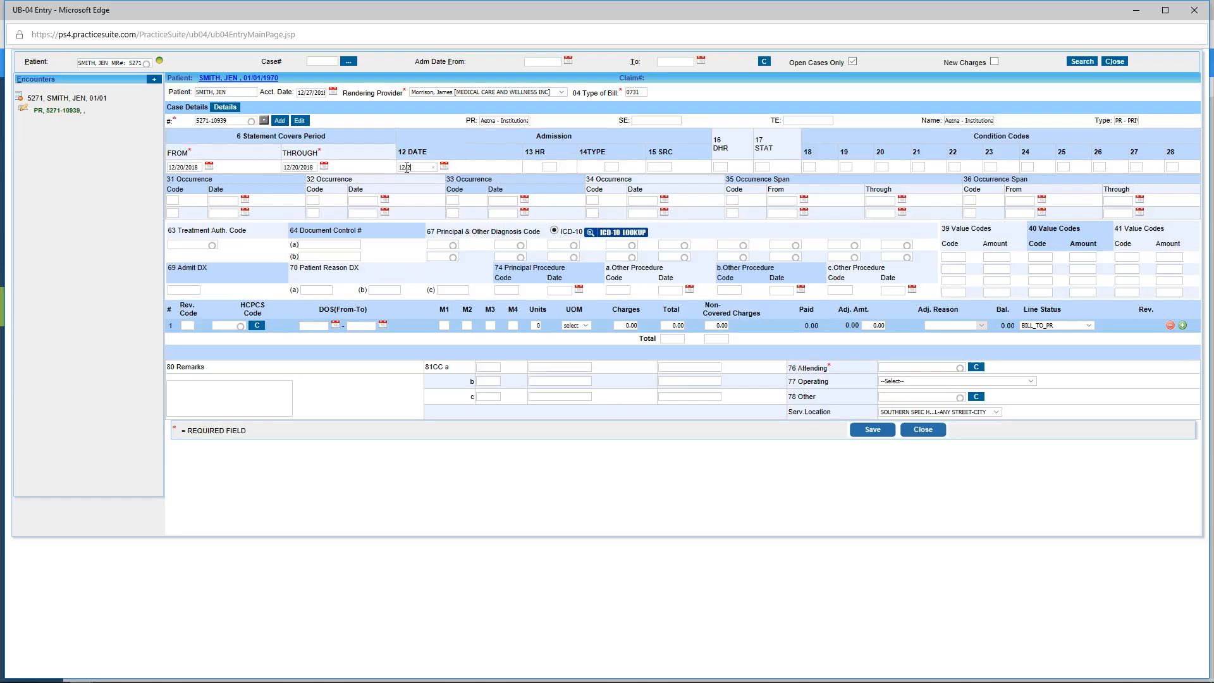
pyautogui.write('0/2018')
# Set the admission hour to 11, the type to 9 (Information Not Available), the source to 9 and the patient status to 30.
pyautogui.press('Tab')
pyautogui.write('1')
pyautogui.moveTo(553, 165); pyautogui.dragTo(542, 165)
pyautogui.press('Tab')
pyautogui.doubleClick(607, 166)
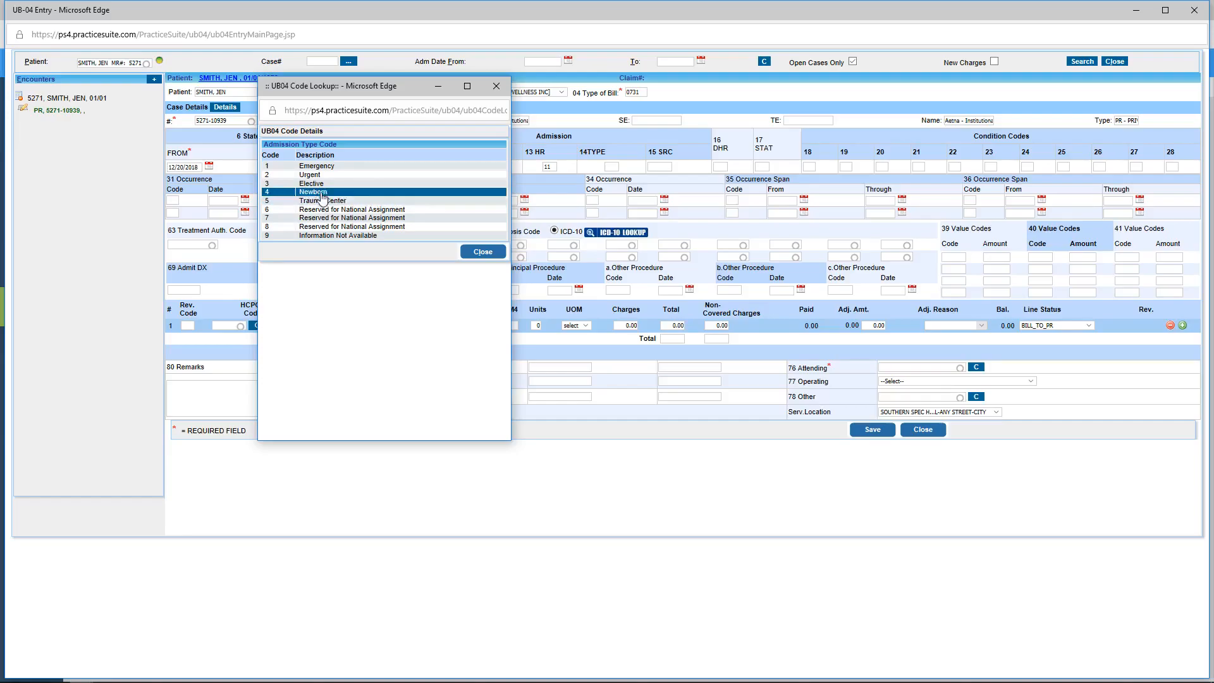
pyautogui.click(331, 236)
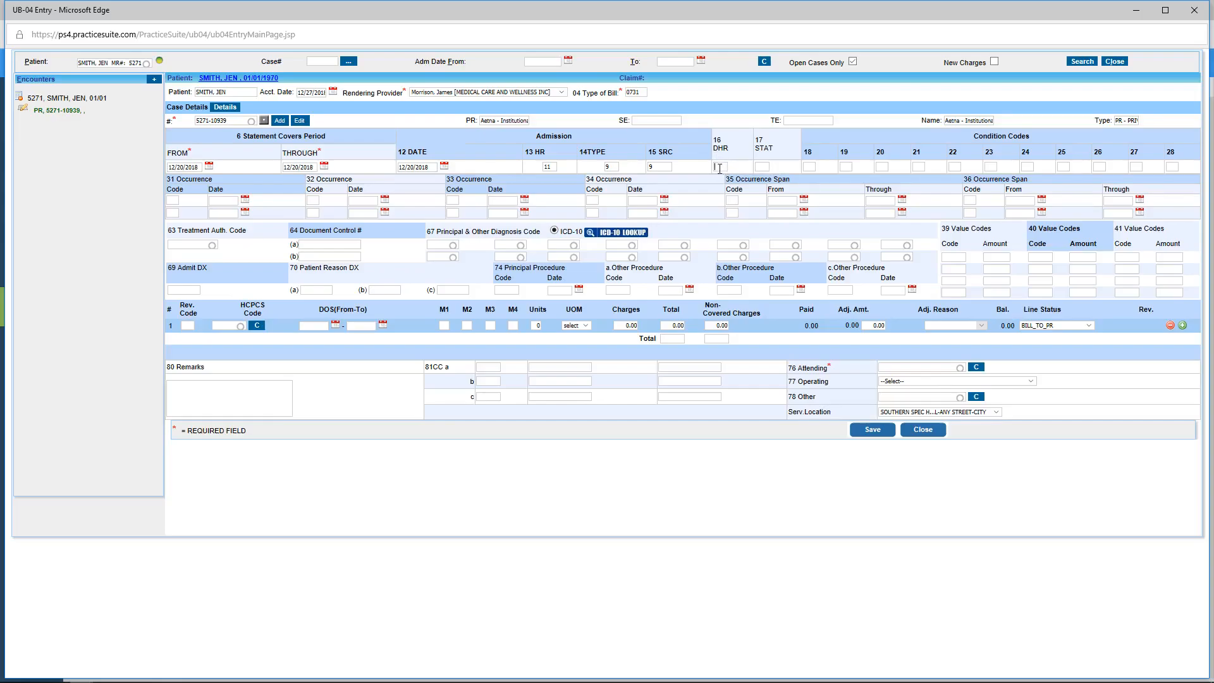
pyautogui.click(761, 165)
pyautogui.write('30')
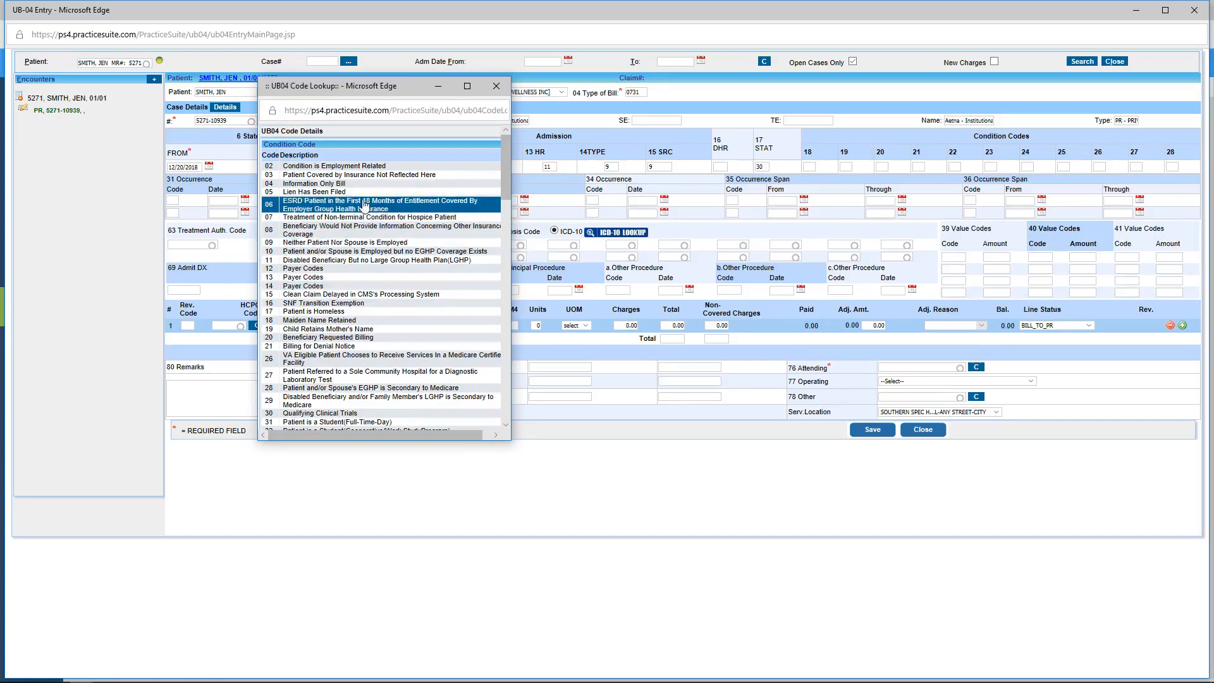
# Browse the full list of condition codes in the UB04 code lookup, and close it without choosing one.
pyautogui.scroll(-8, 365, 204)
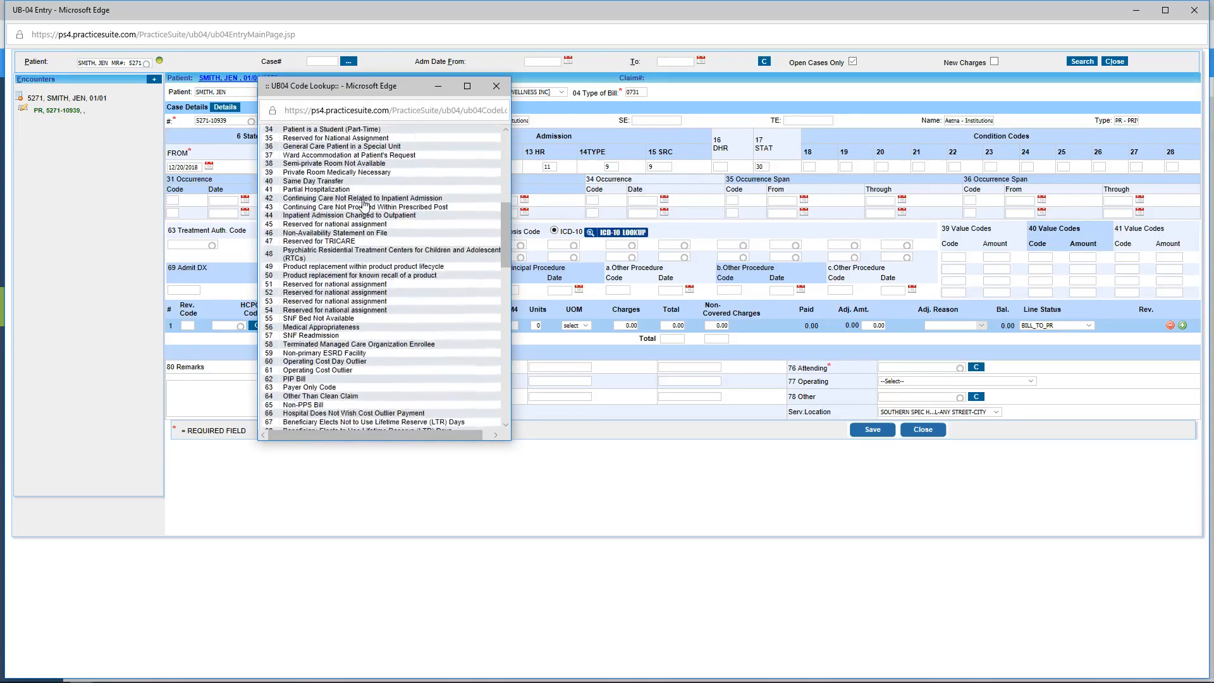
pyautogui.scroll(-10, 365, 204)
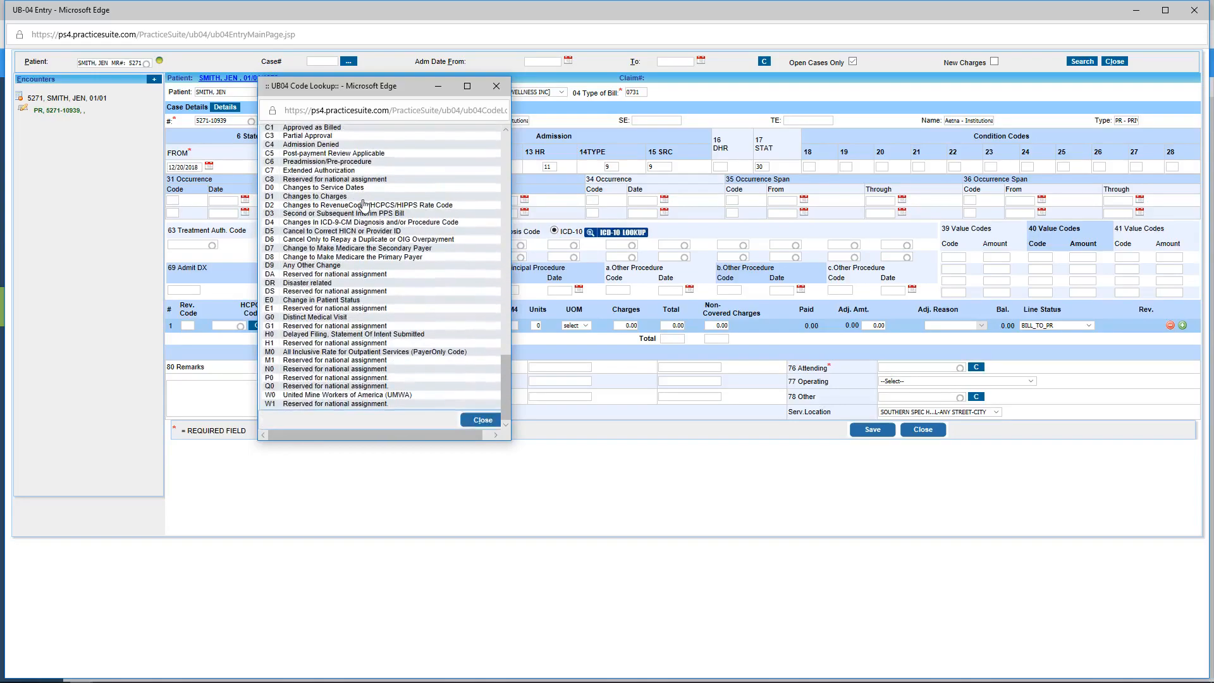
pyautogui.scroll(15, 365, 204)
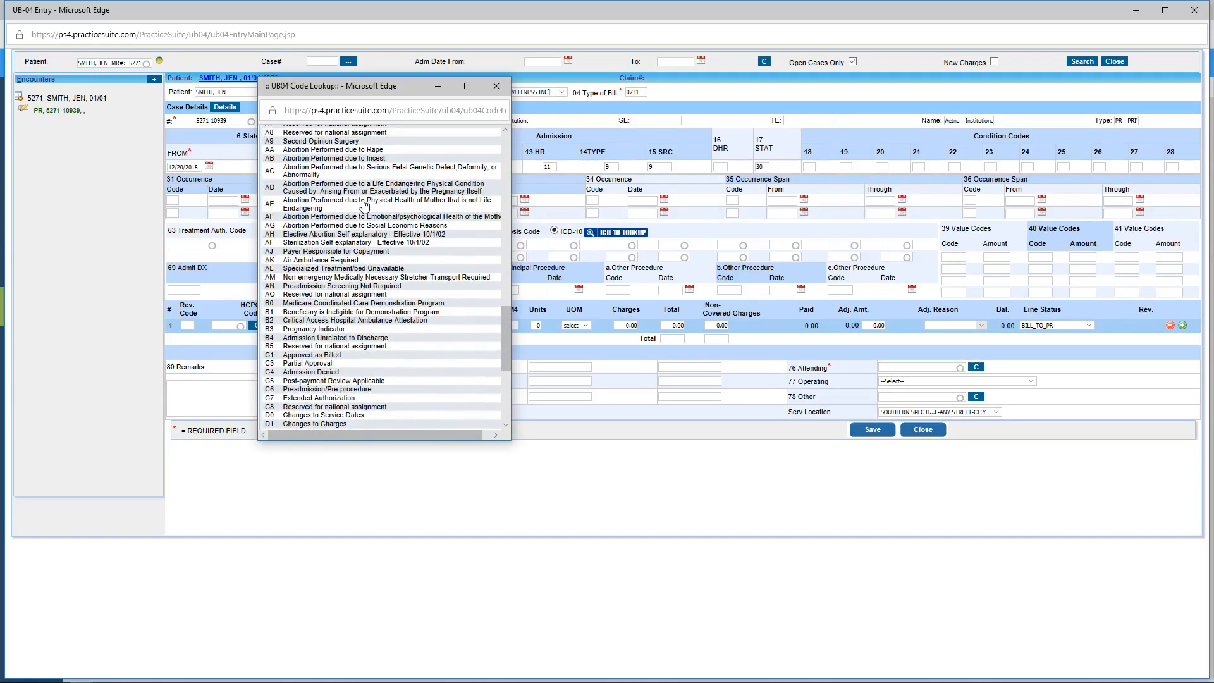
pyautogui.scroll(5, 365, 204)
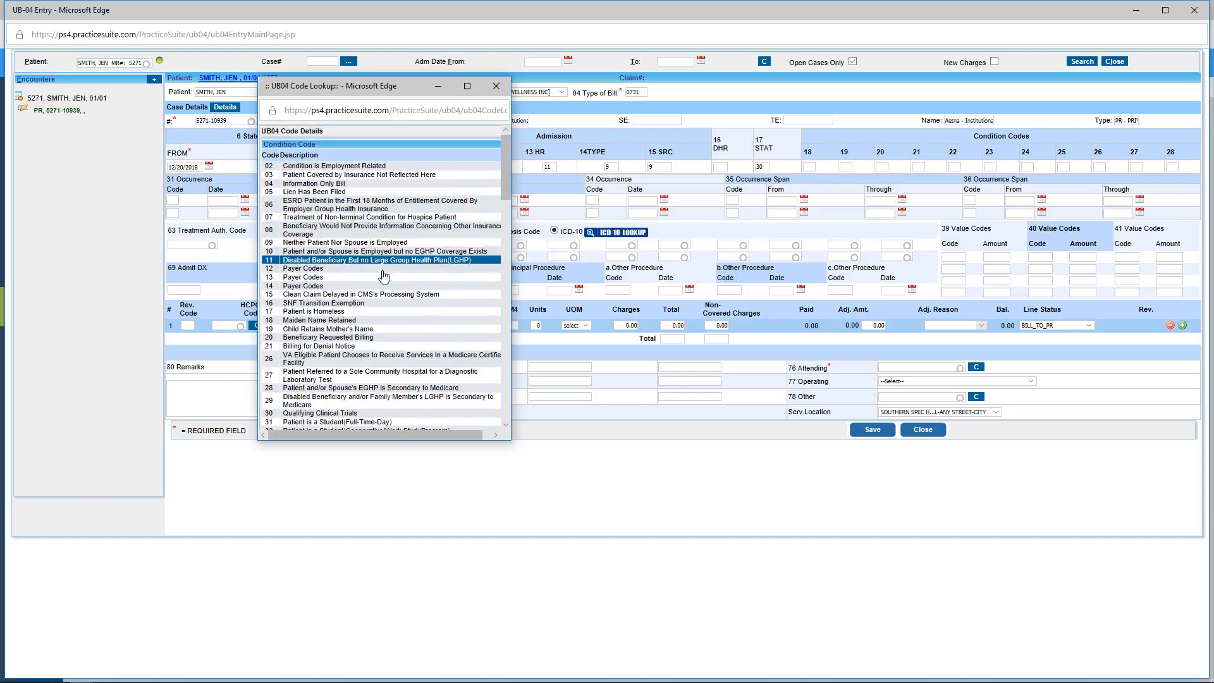
pyautogui.scroll(-10, 436, 389)
pyautogui.moveTo(510, 253); pyautogui.dragTo(499, 395)
pyautogui.click(477, 417)
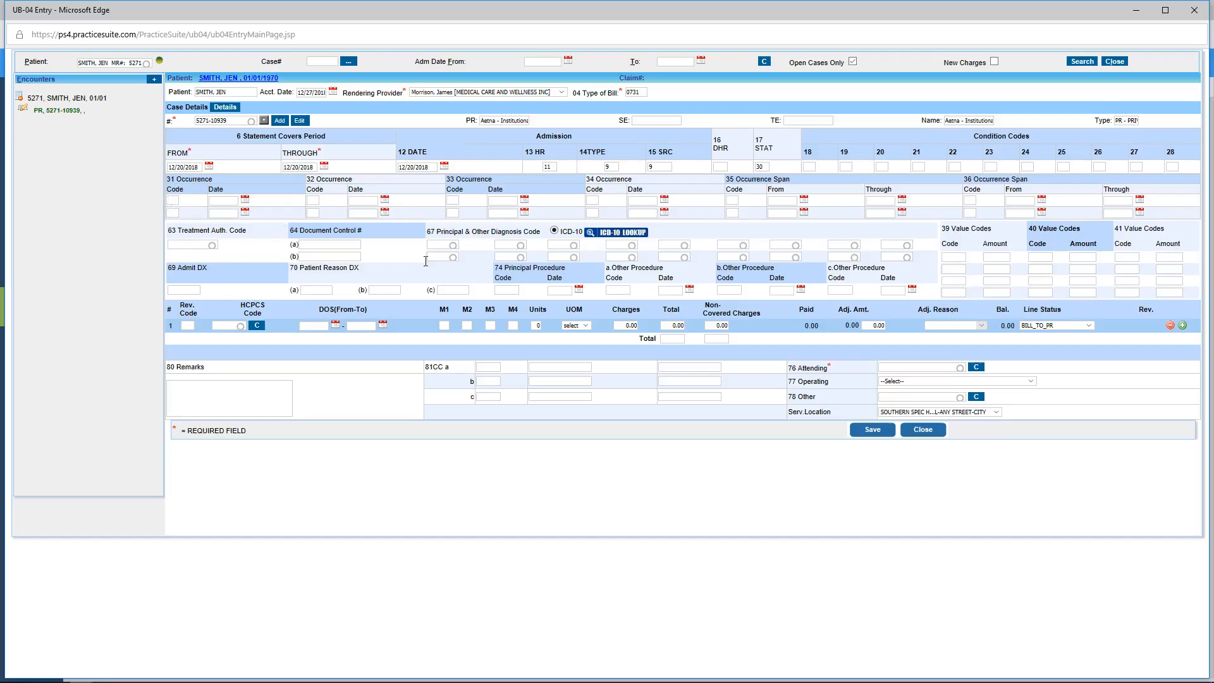
# Browse the full list of occurrence codes in the UB04 code lookup, and close it without choosing one.
pyautogui.press('F2')
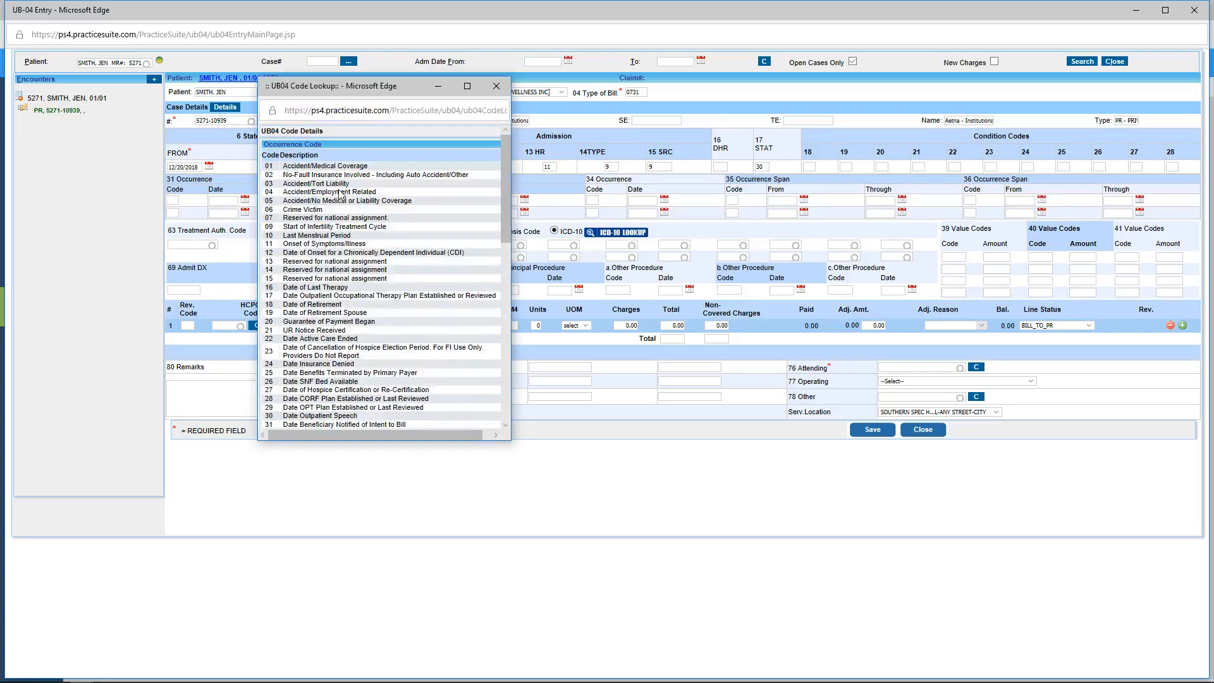
pyautogui.scroll(-10, 370, 195)
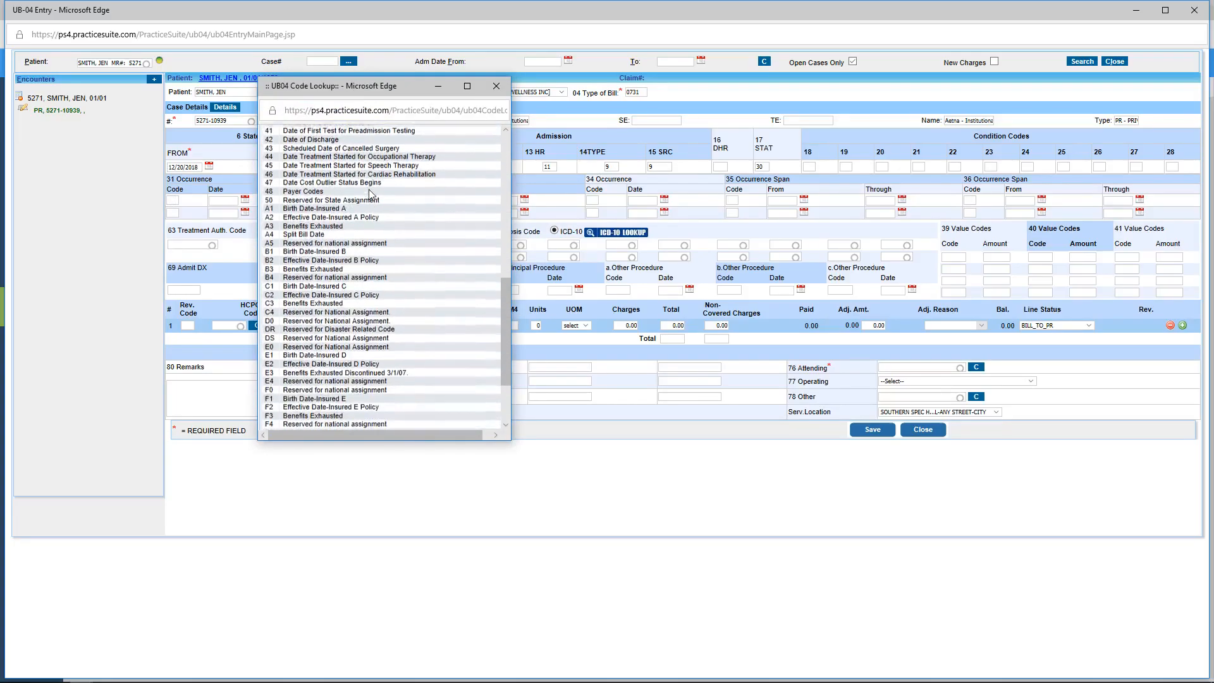
pyautogui.scroll(5, 369, 195)
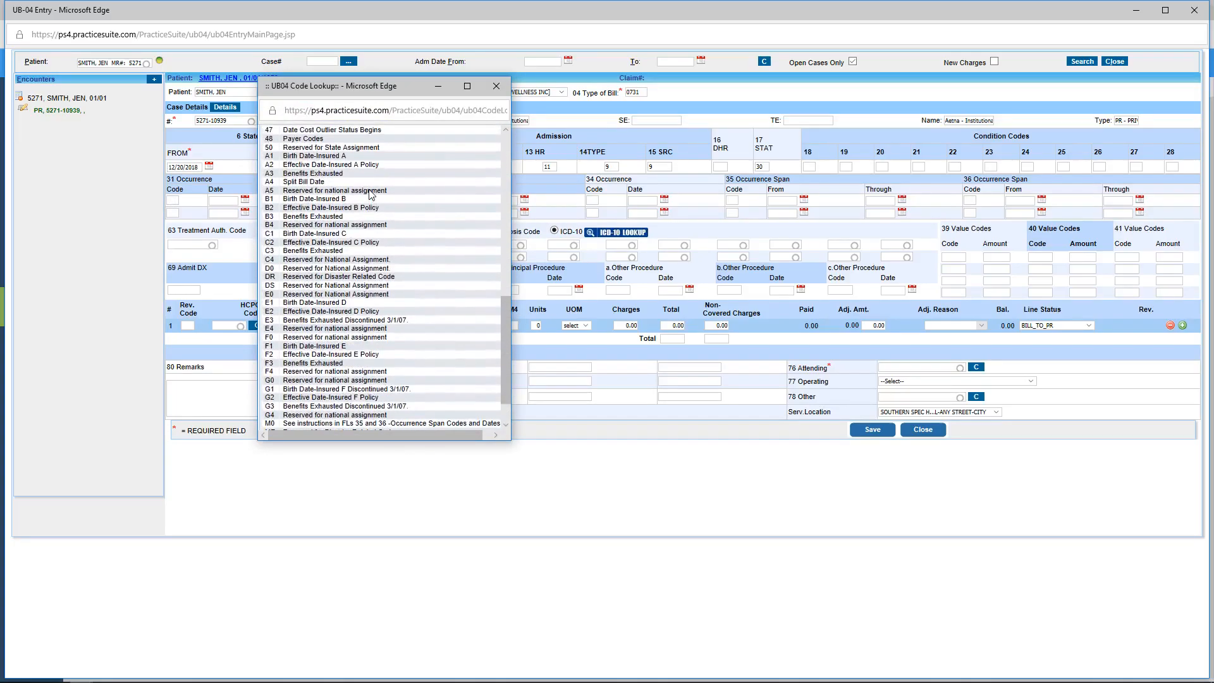
pyautogui.scroll(5, 370, 195)
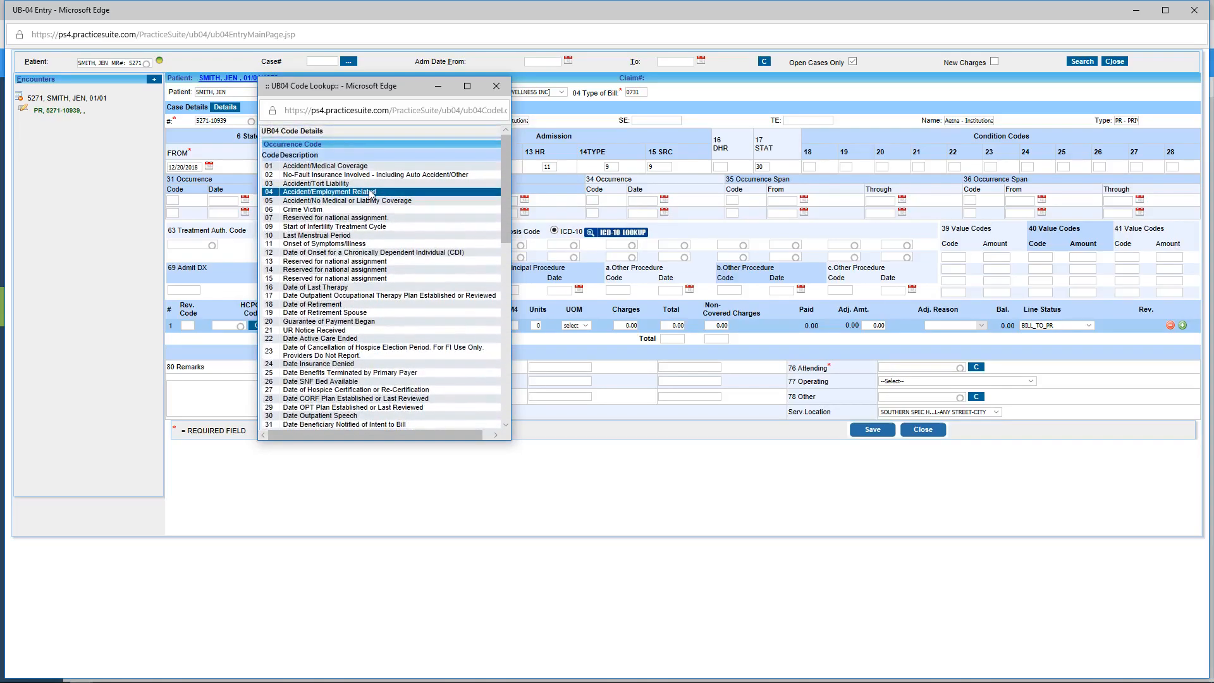
pyautogui.scroll(-1, 370, 193)
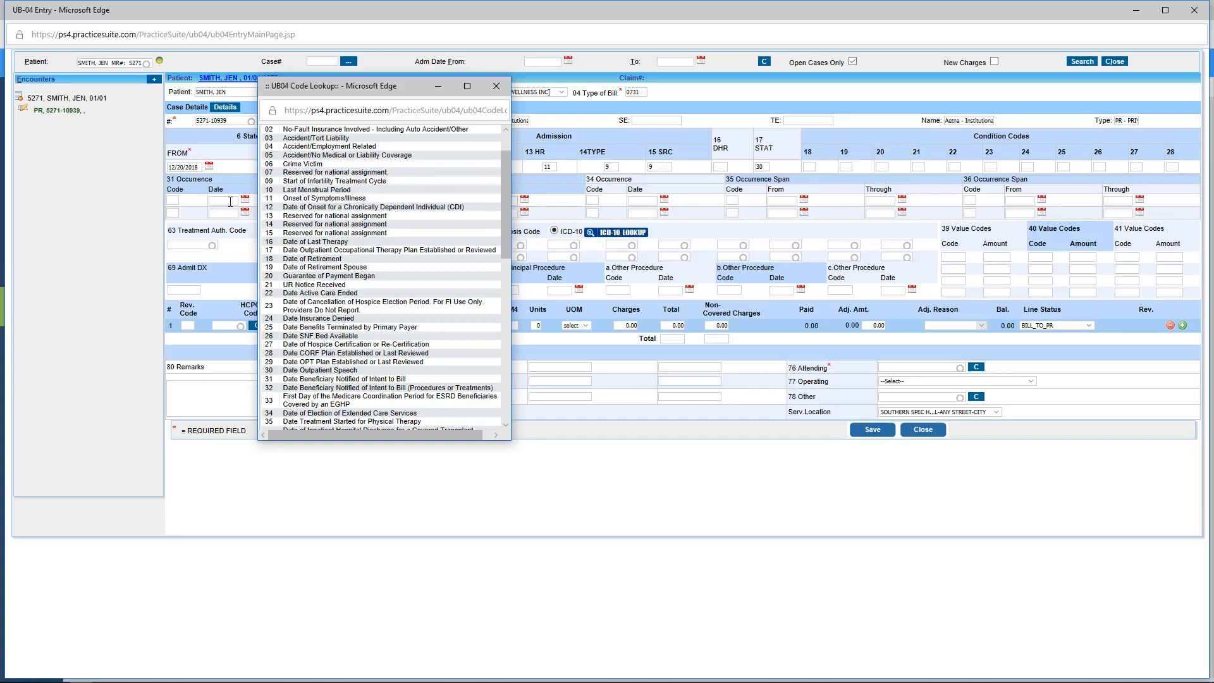
pyautogui.scroll(-3, 354, 219)
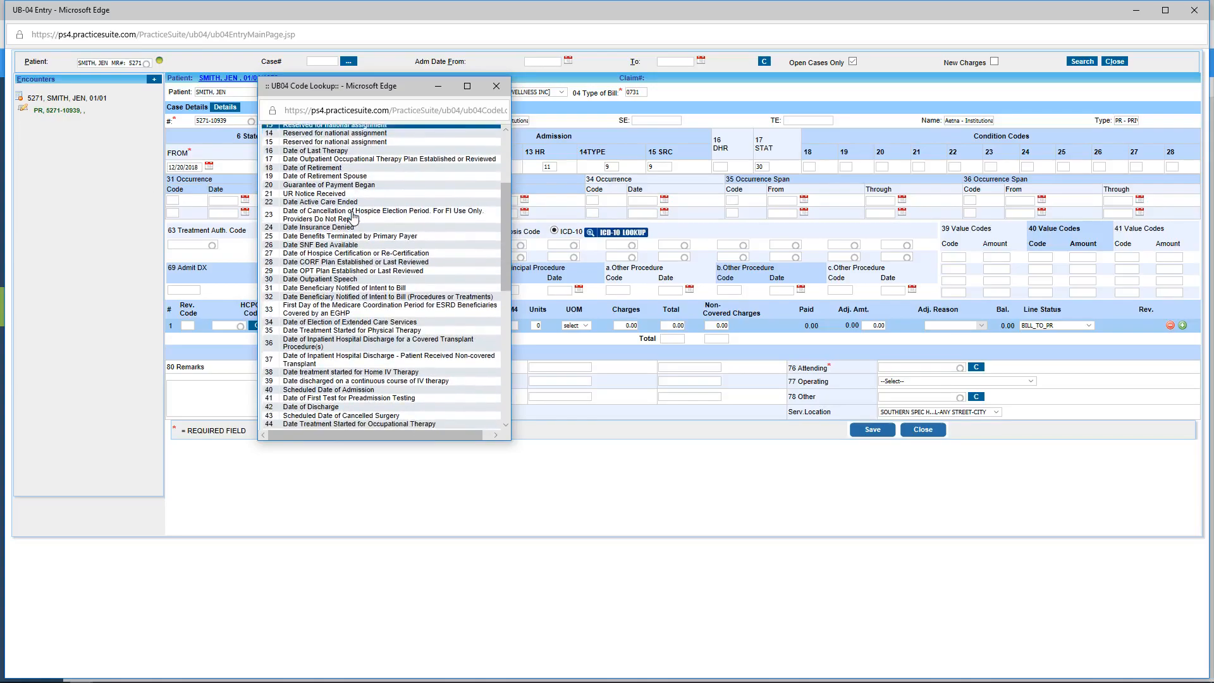
pyautogui.scroll(-1, 354, 218)
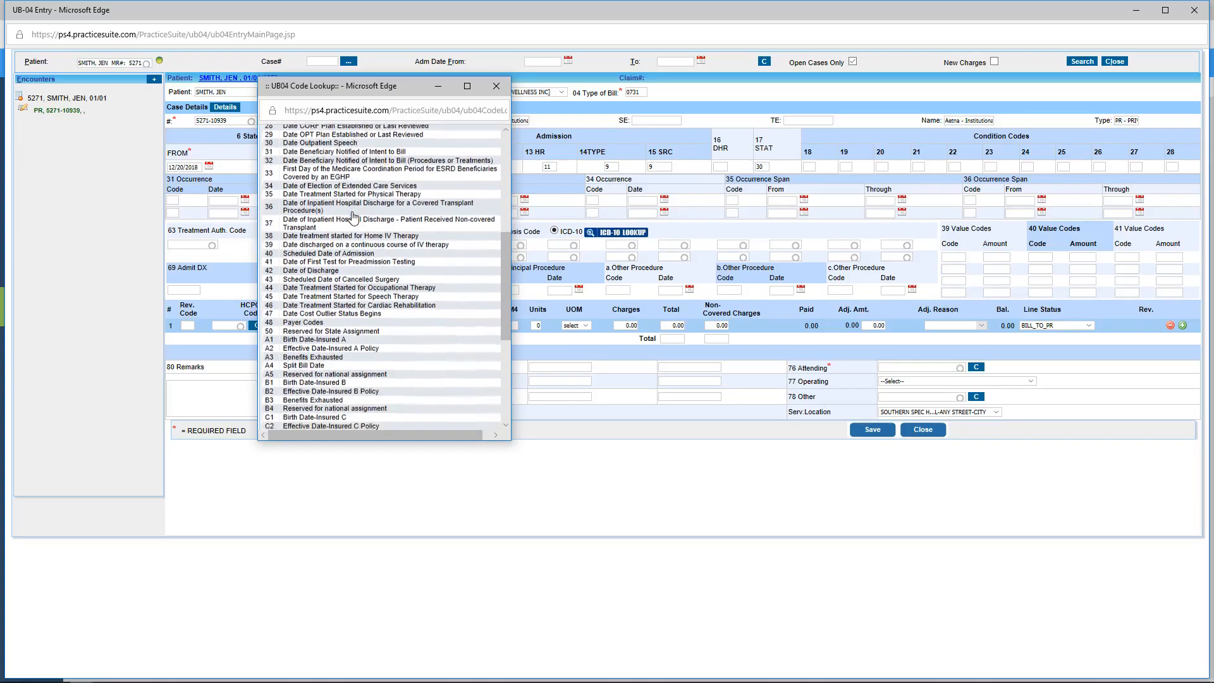
pyautogui.scroll(-3, 354, 218)
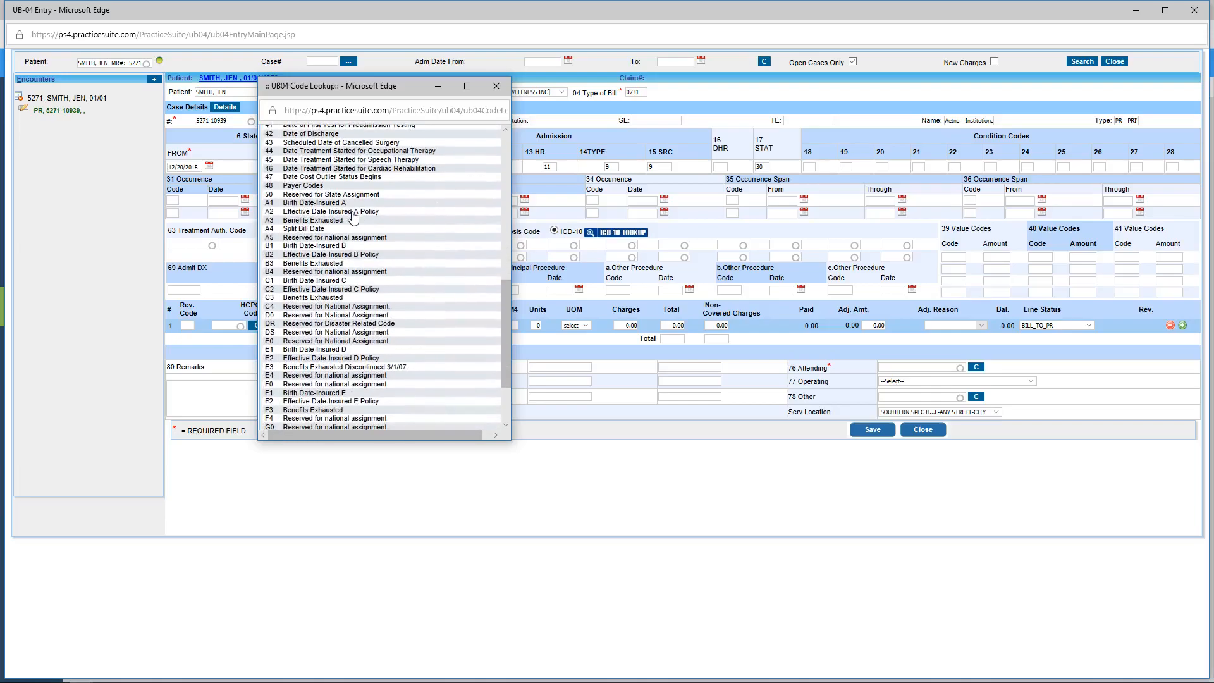
pyautogui.scroll(-2, 354, 218)
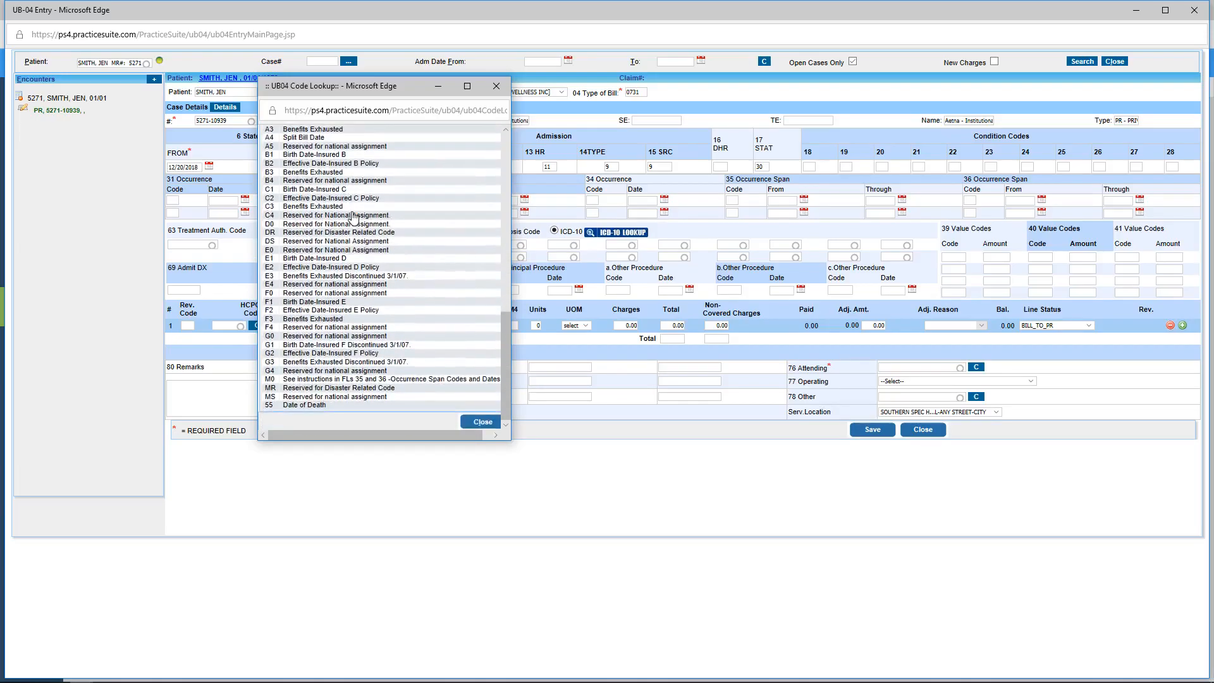
pyautogui.scroll(10, 354, 219)
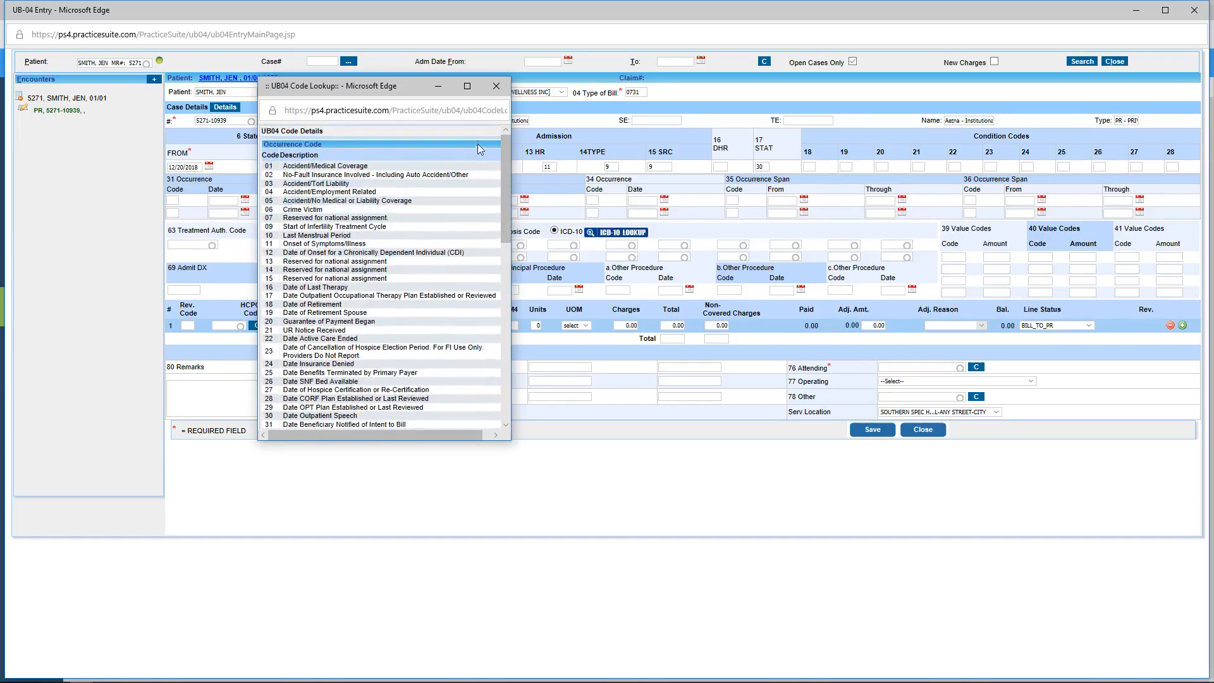
pyautogui.click(496, 89)
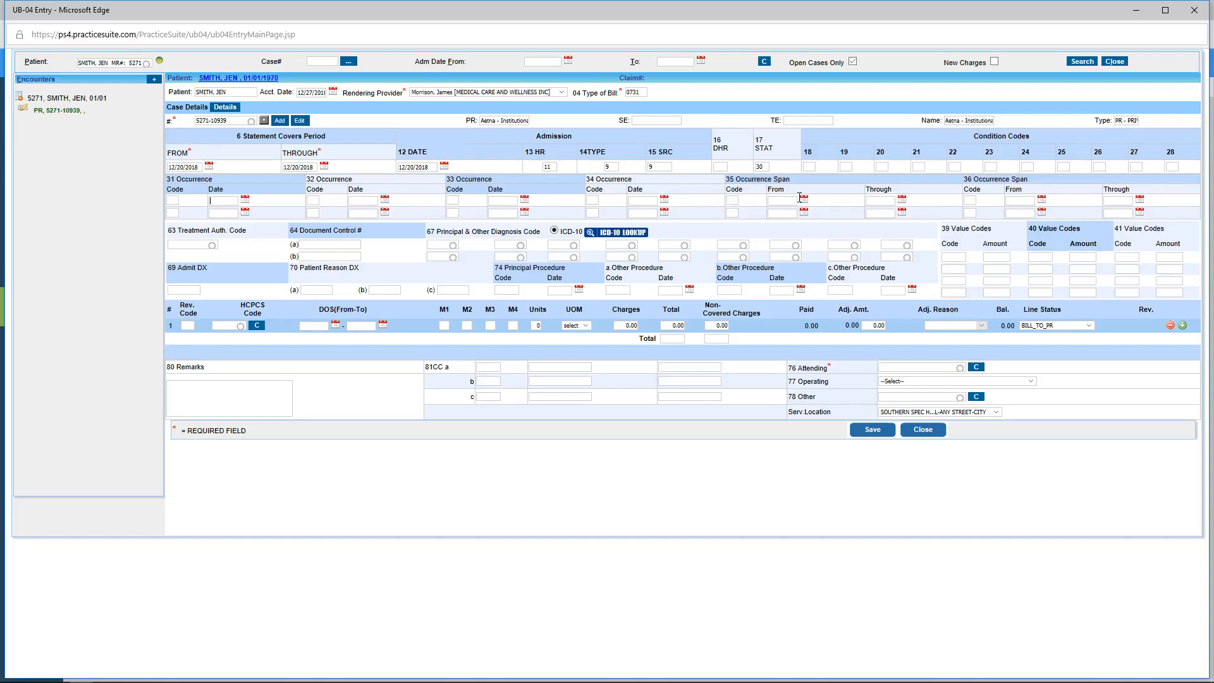
# Try a sample treatment authorization code in field 63, clear it again, and read the primary payer's full name in the case details.
pyautogui.click(878, 200)
pyautogui.moveTo(172, 230); pyautogui.dragTo(213, 230)
pyautogui.click(177, 243)
pyautogui.write('3434')
pyautogui.moveTo(183, 243); pyautogui.dragTo(167, 249)
pyautogui.press('BackSpace')
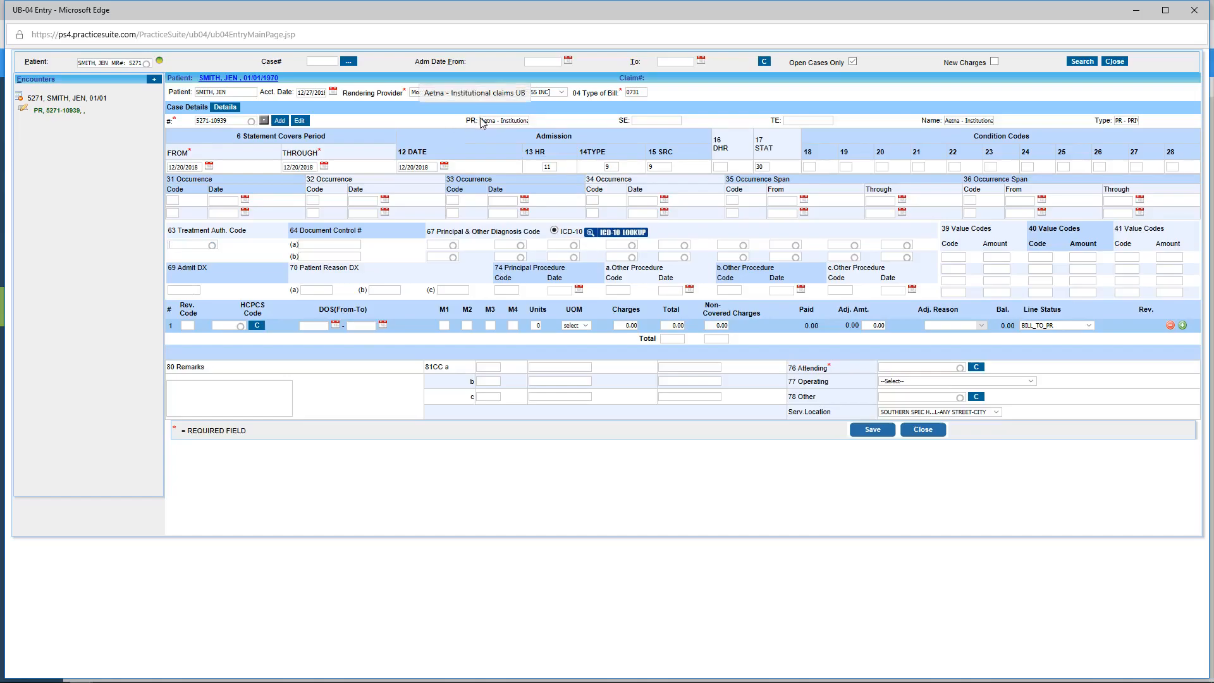
pyautogui.moveTo(486, 123); pyautogui.dragTo(560, 126)
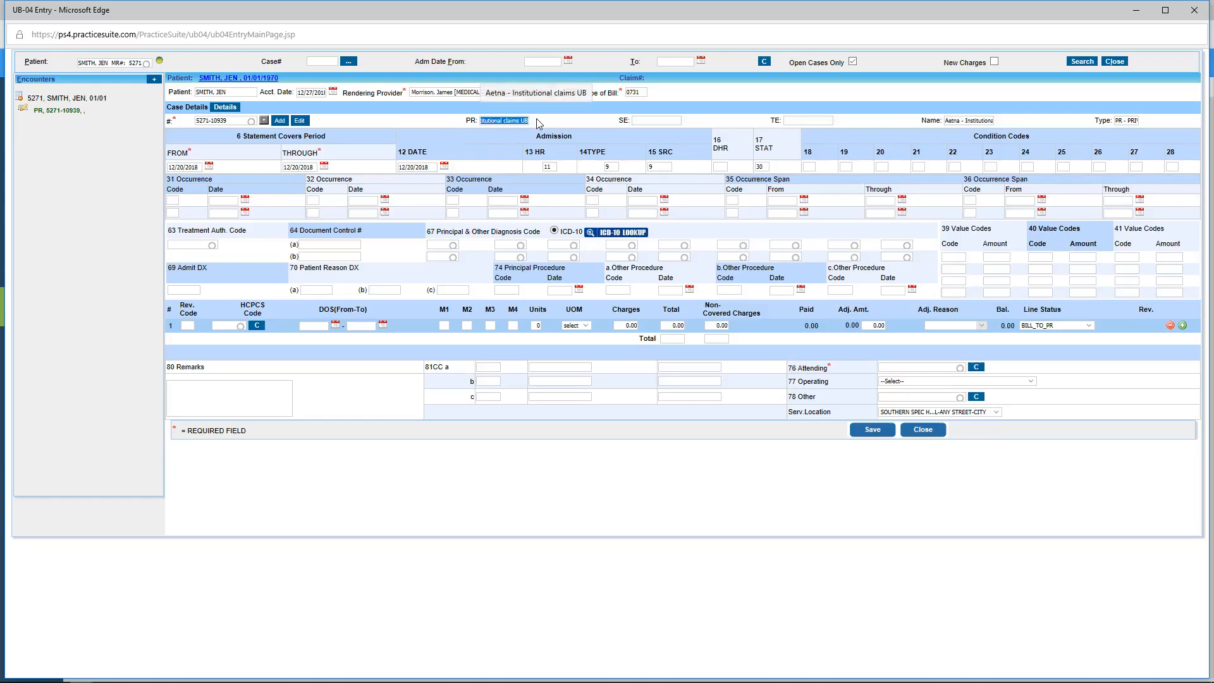
pyautogui.click(446, 123)
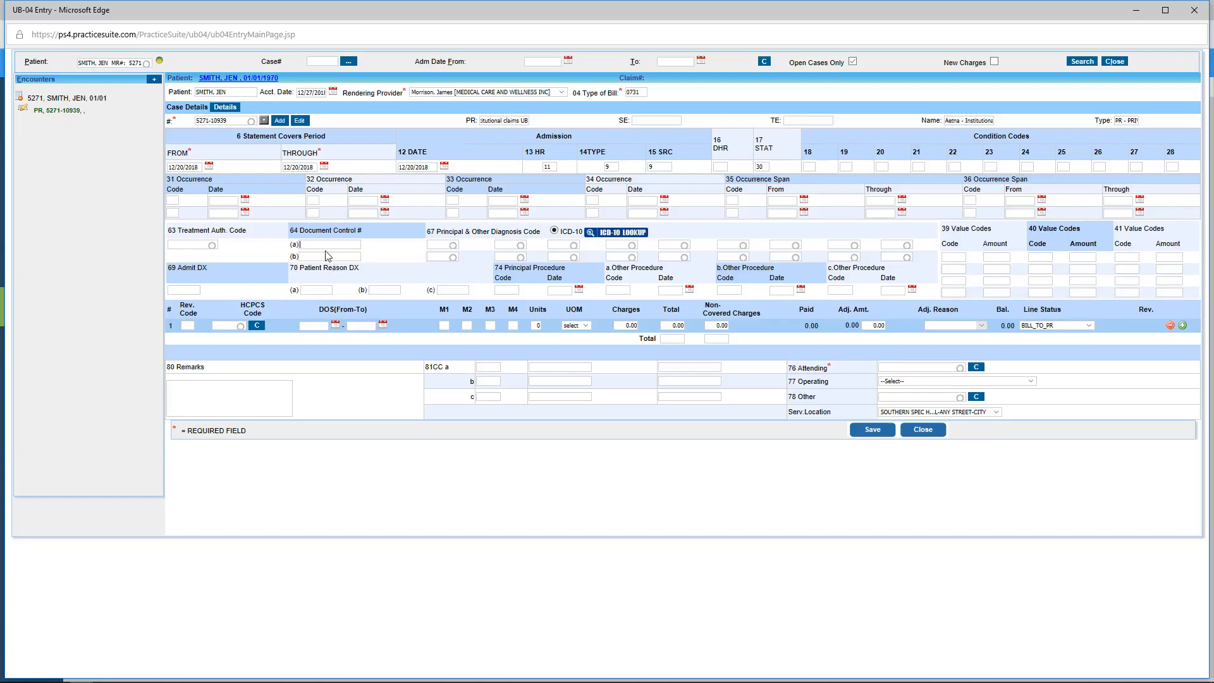
# Search the principal diagnosis field for code M53, and clear the entry without choosing a match.
pyautogui.click(448, 242)
pyautogui.write('M53')
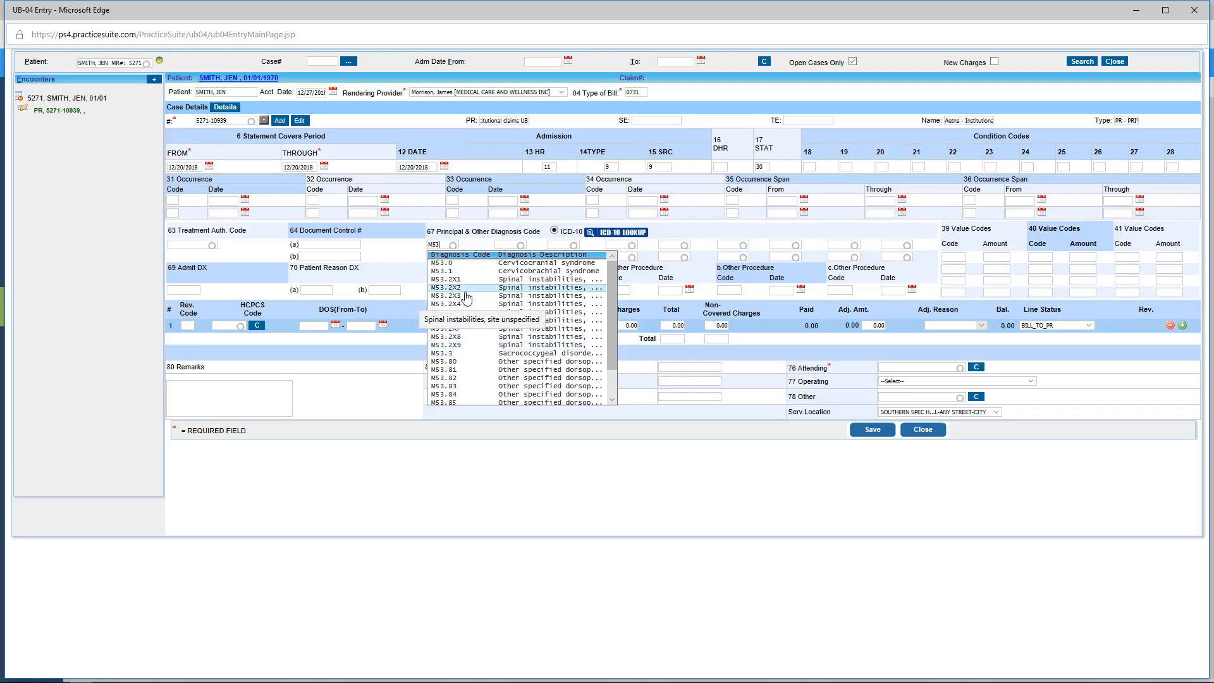
pyautogui.doubleClick(446, 244)
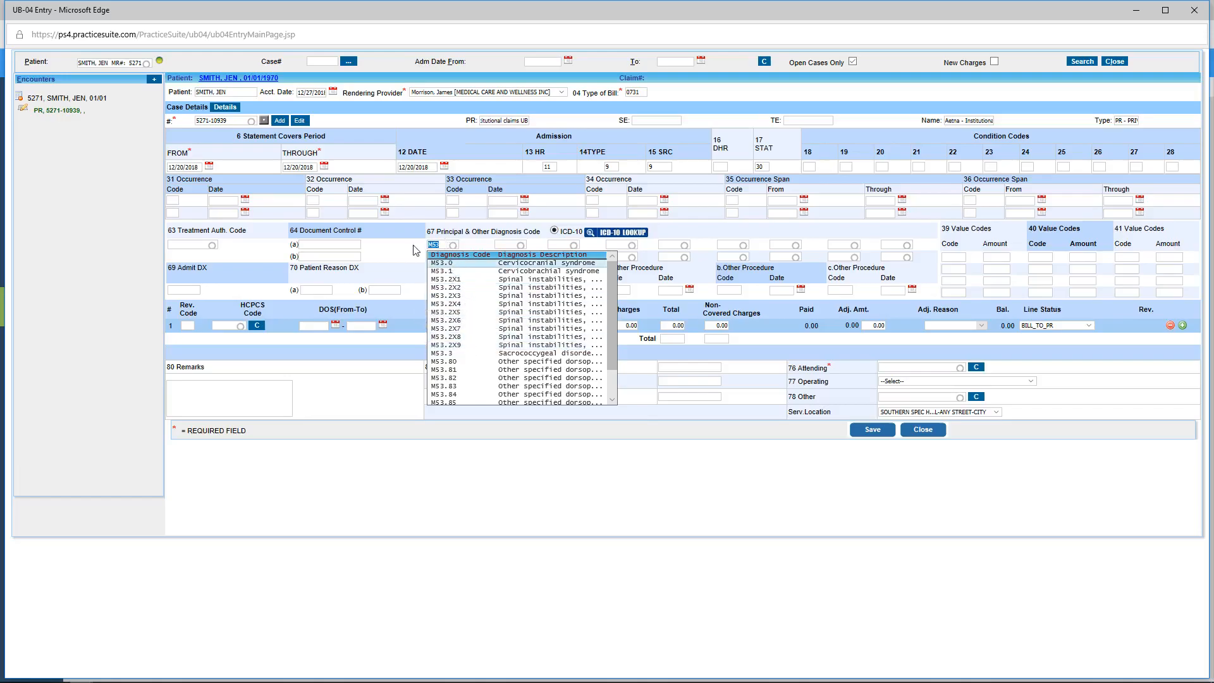
pyautogui.press('BackSpace')
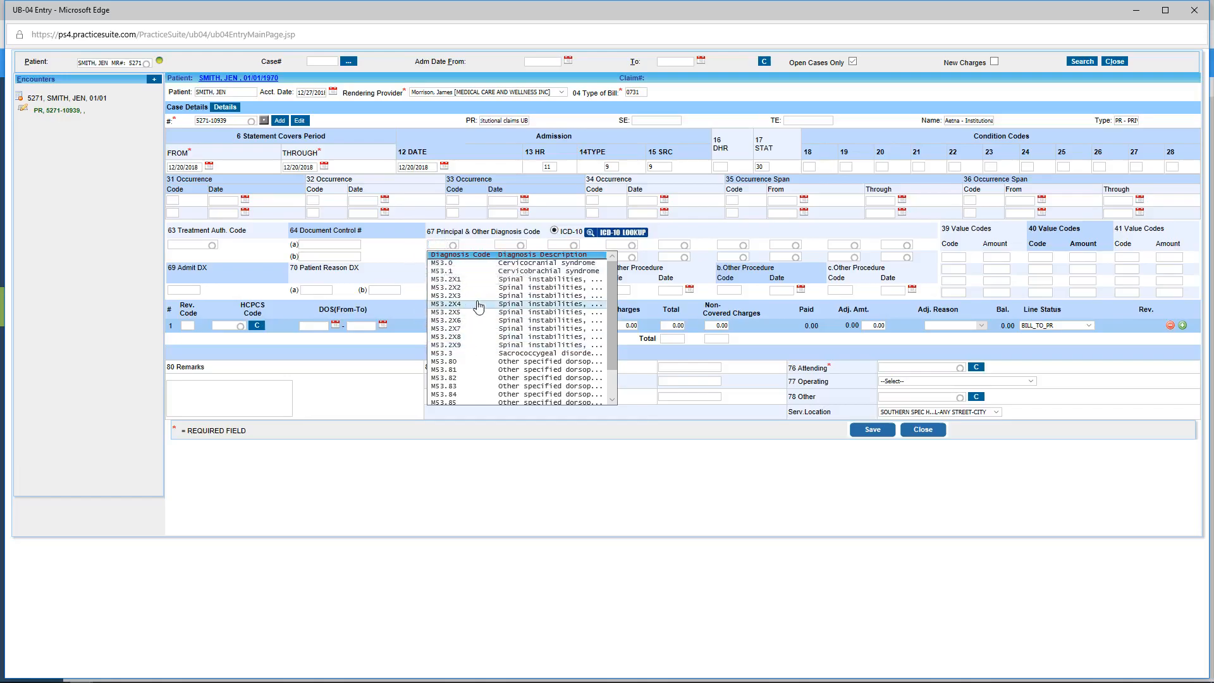
pyautogui.press('BackSpace')
pyautogui.press('BackSpace')
pyautogui.press('BackSpace')
# Search the principal diagnosis field by the description SPINAL, and choose diagnosis code G95.9.
pyautogui.click(475, 239)
pyautogui.click(451, 245)
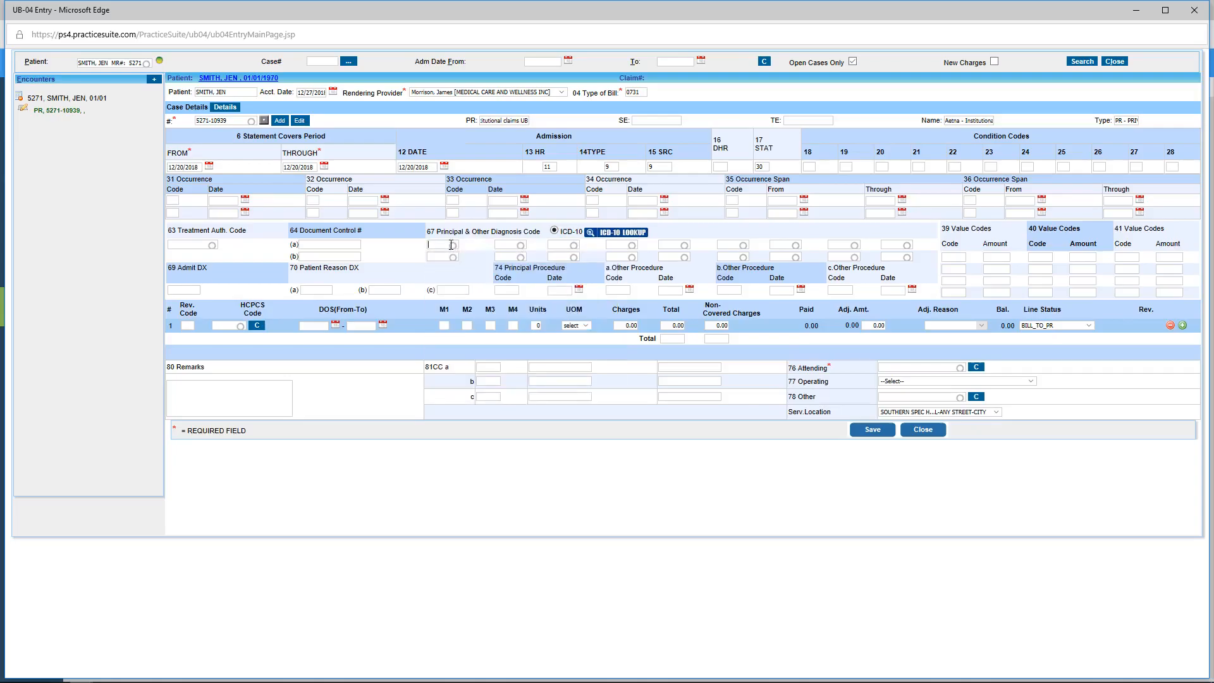
pyautogui.write('SPINAL')
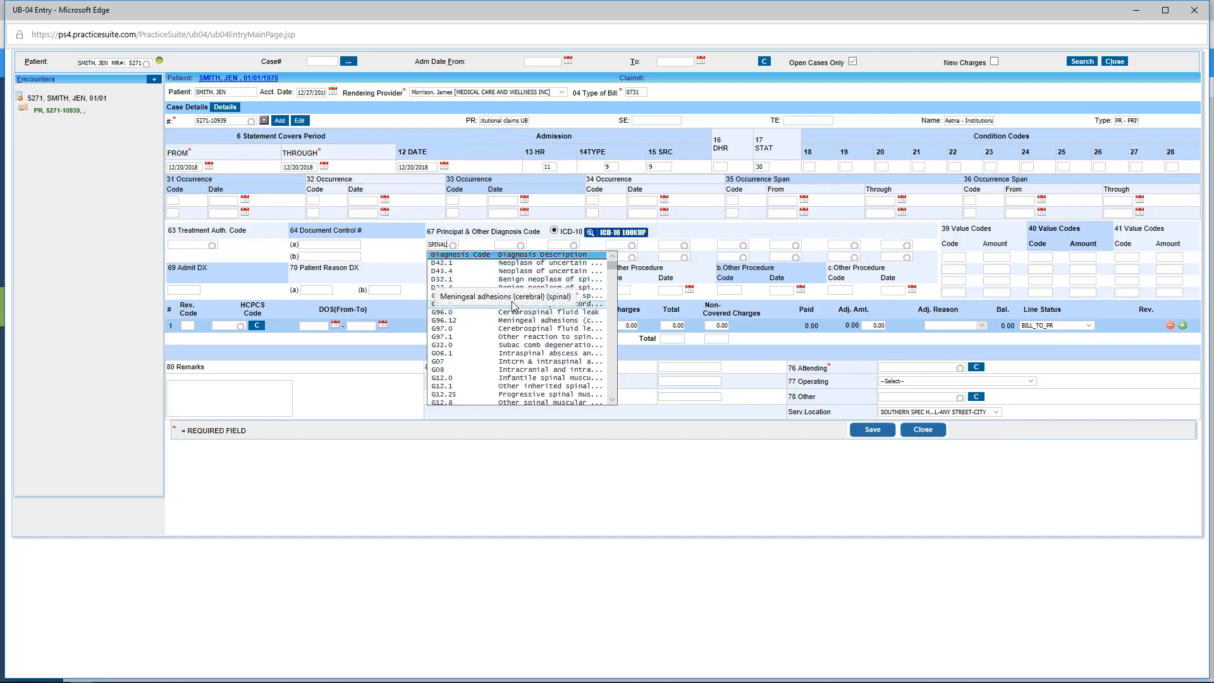
pyautogui.click(575, 304)
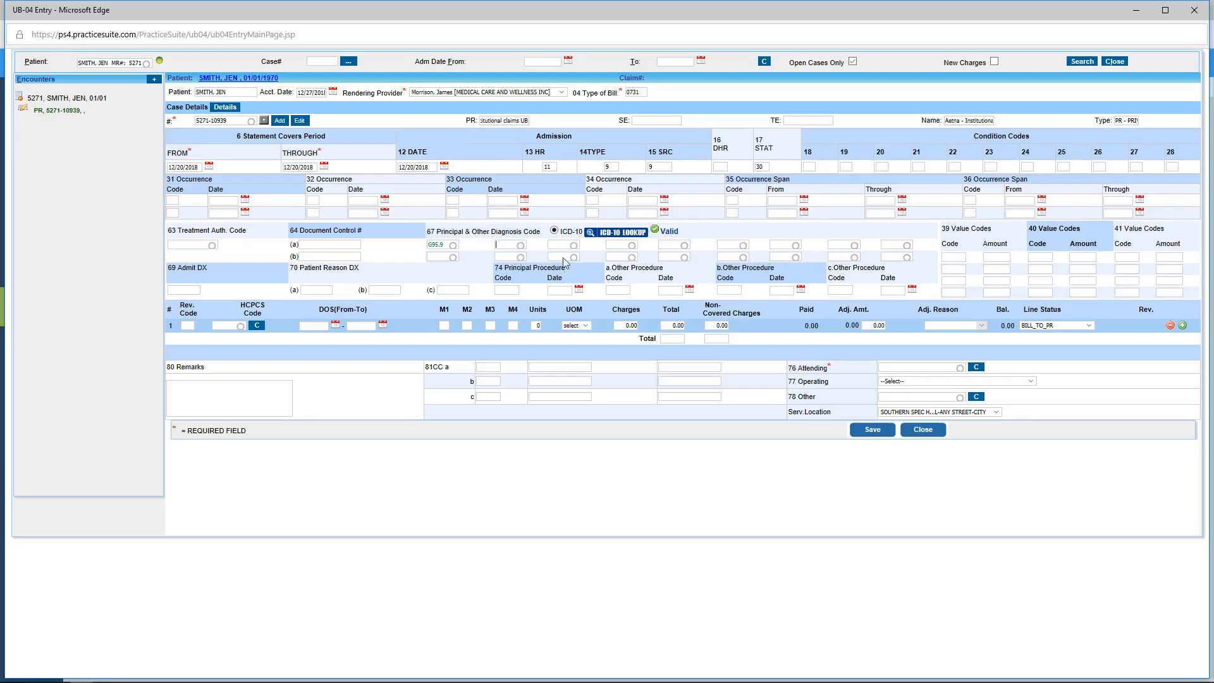
# Try picking A00.9 Cholera, unspecified through the ICD-10 lookup's code search, view its index, and close the lookup without adding the code.
pyautogui.click(624, 233)
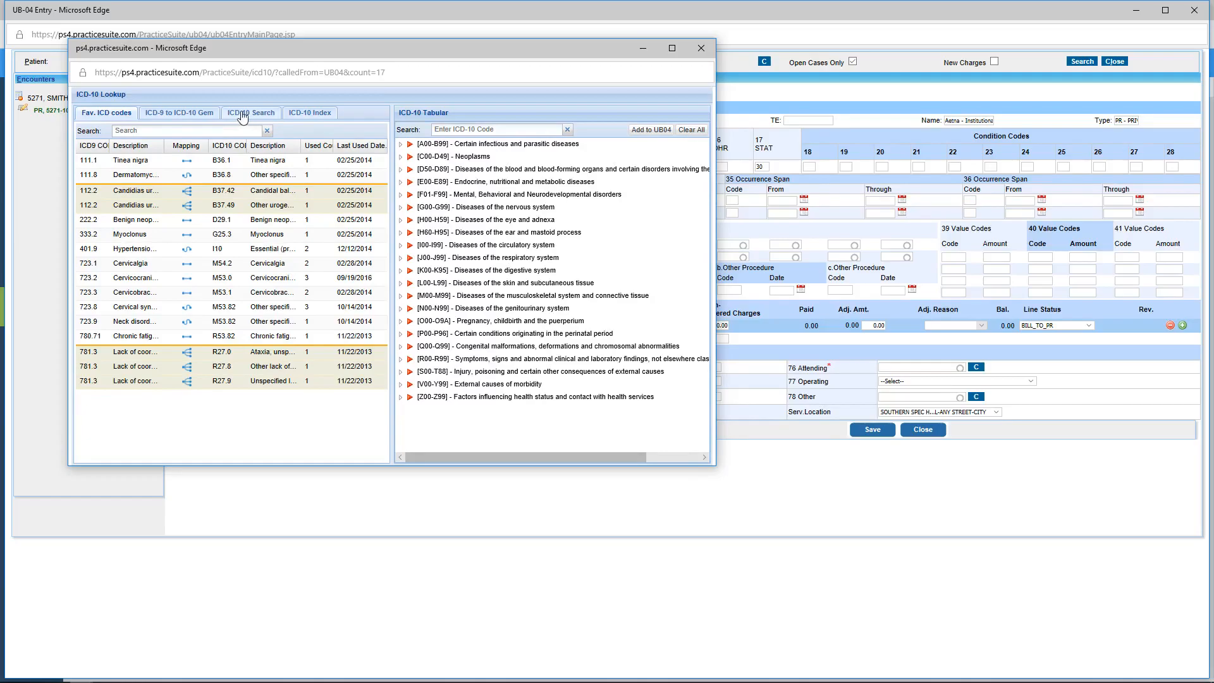
pyautogui.click(248, 116)
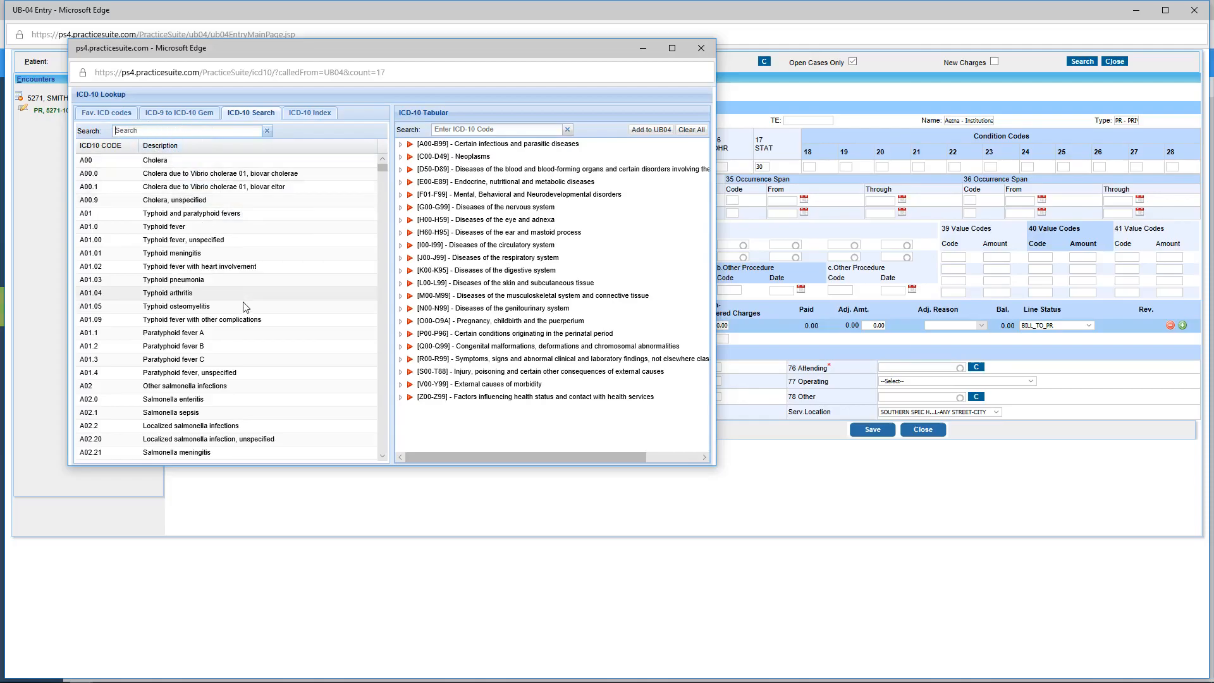
pyautogui.click(175, 200)
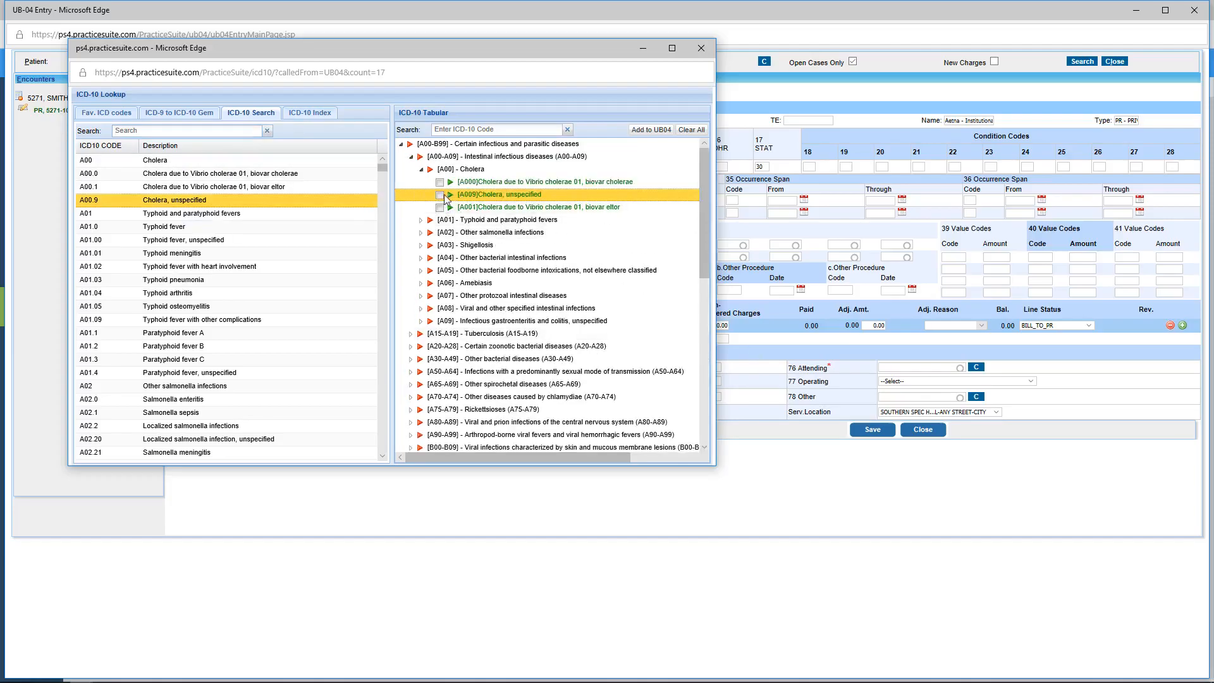
pyautogui.click(439, 195)
pyautogui.click(297, 115)
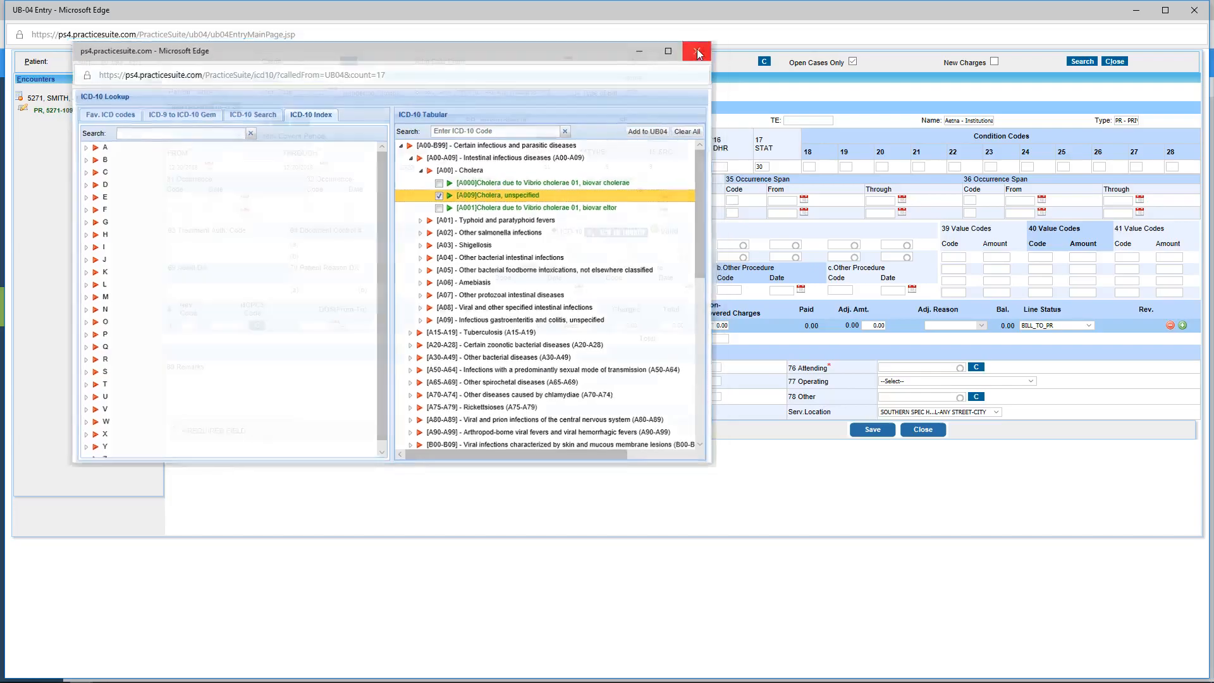
pyautogui.click(697, 48)
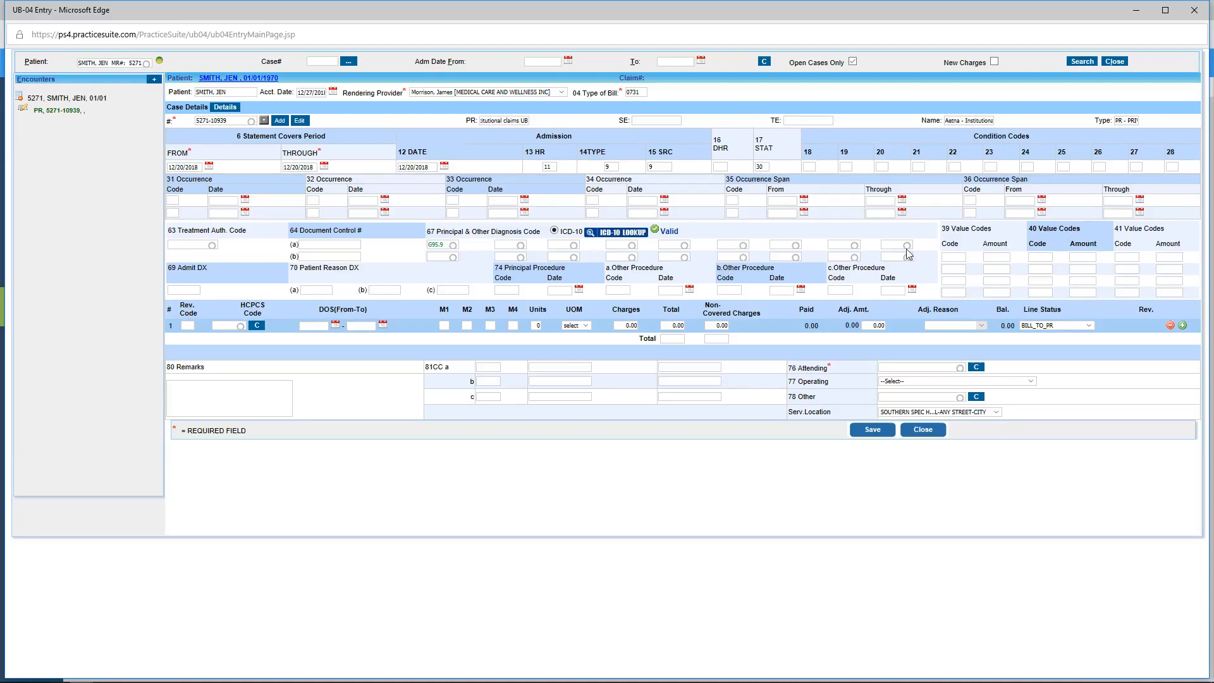
# Browse the list of value codes in the UB04 code lookup for field 39, and close it without choosing one.
pyautogui.click(951, 258)
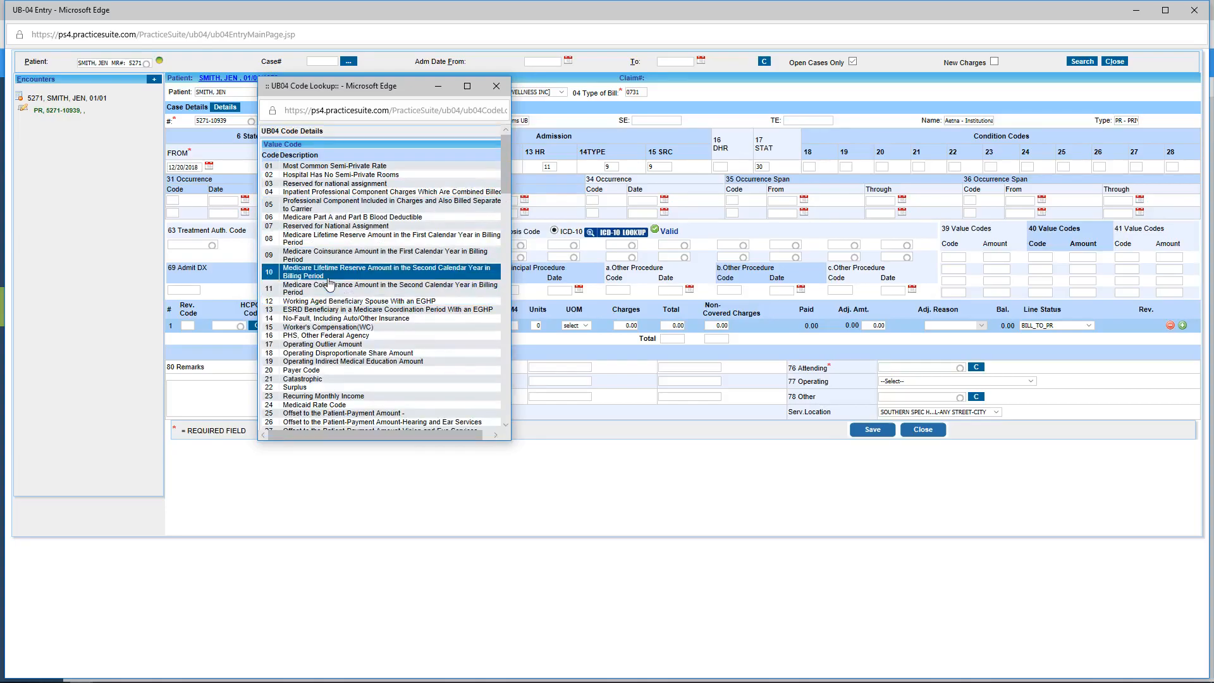
pyautogui.scroll(-3, 329, 283)
pyautogui.scroll(-3, 329, 283)
pyautogui.scroll(6, 330, 283)
pyautogui.scroll(-6, 329, 283)
pyautogui.scroll(6, 336, 246)
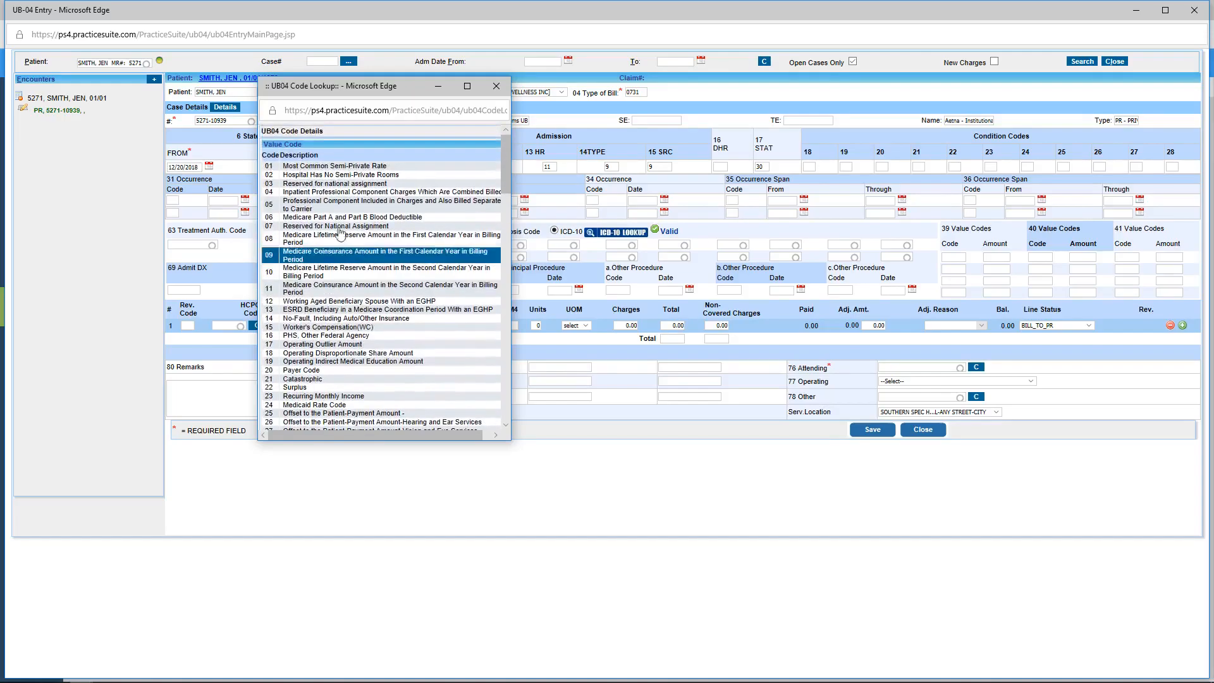
pyautogui.click(497, 86)
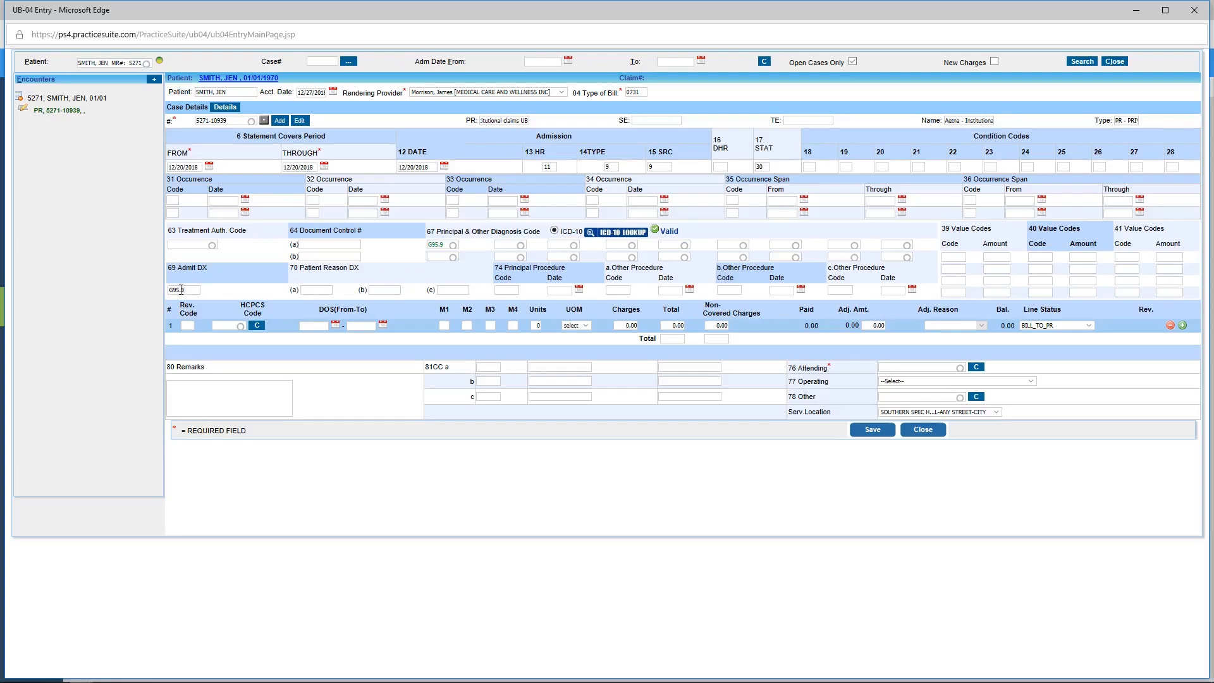
pyautogui.click(305, 292)
pyautogui.tripleClick(324, 266)
pyautogui.click(309, 290)
pyautogui.press('Tab')
pyautogui.press('Tab')
pyautogui.click(557, 292)
pyautogui.click(625, 289)
# Browse the revenue codes in the UB04 code lookup for service line 1, and close it without choosing one.
pyautogui.click(189, 325)
pyautogui.press('F2')
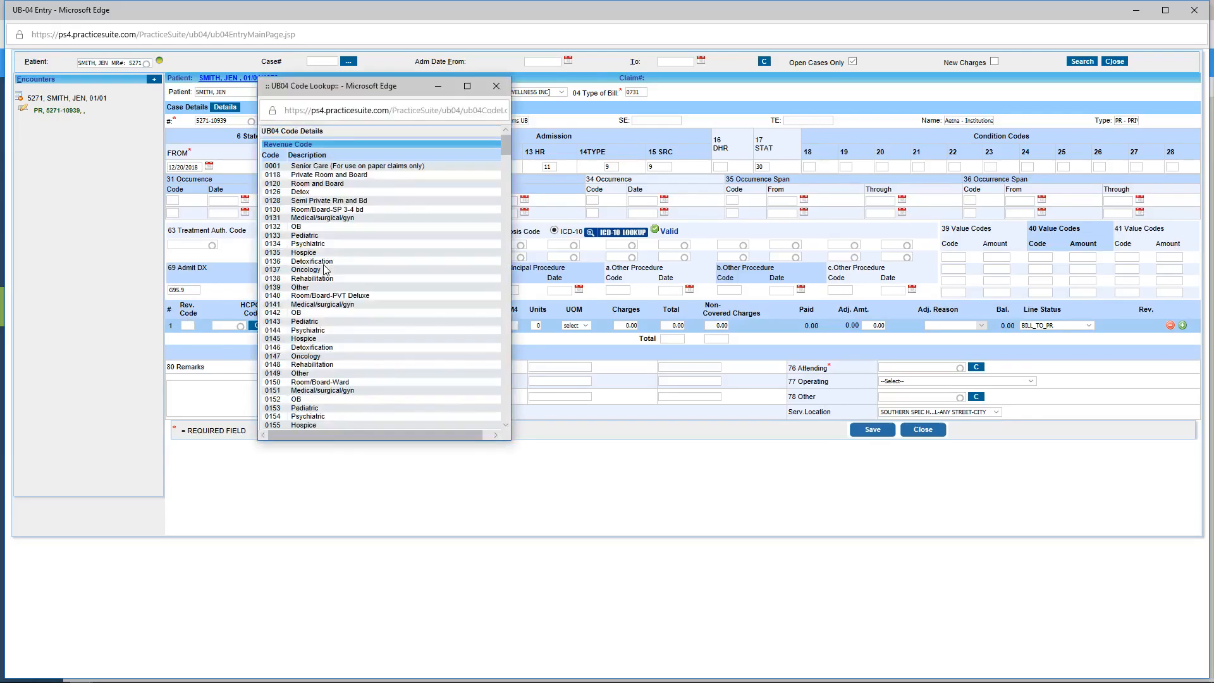
pyautogui.scroll(-5, 341, 222)
pyautogui.scroll(-20, 345, 194)
pyautogui.scroll(-20, 345, 195)
pyautogui.scroll(-10, 345, 194)
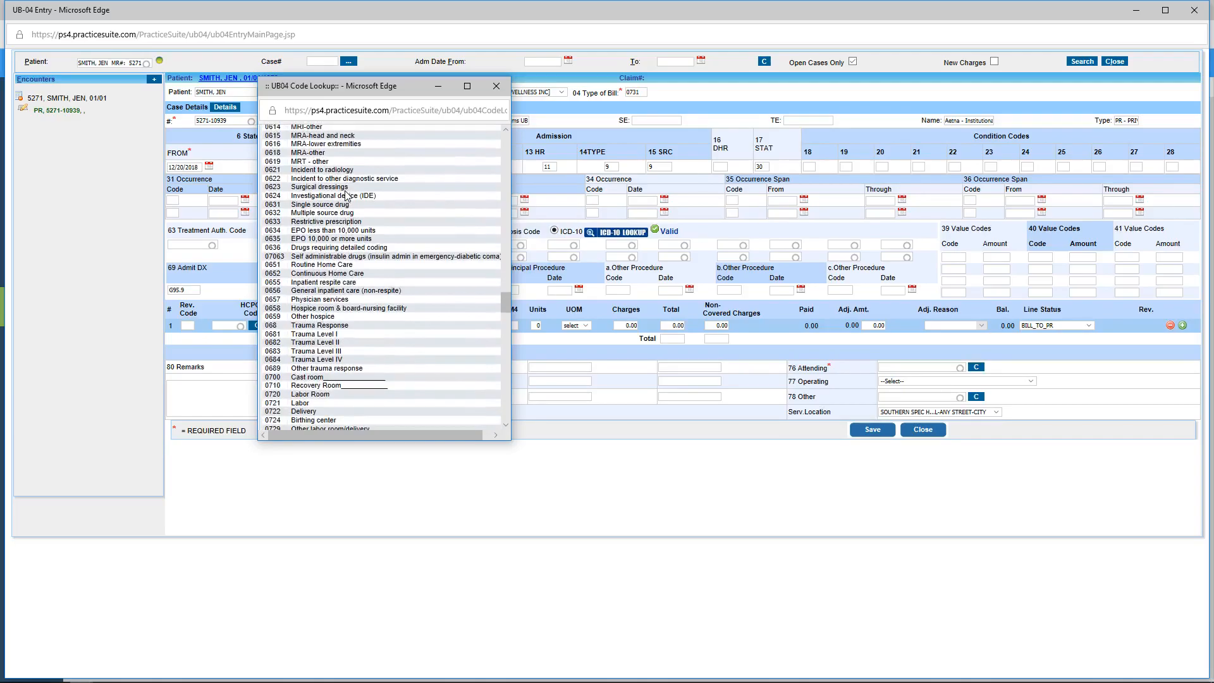
pyautogui.scroll(20, 345, 194)
pyautogui.scroll(15, 345, 195)
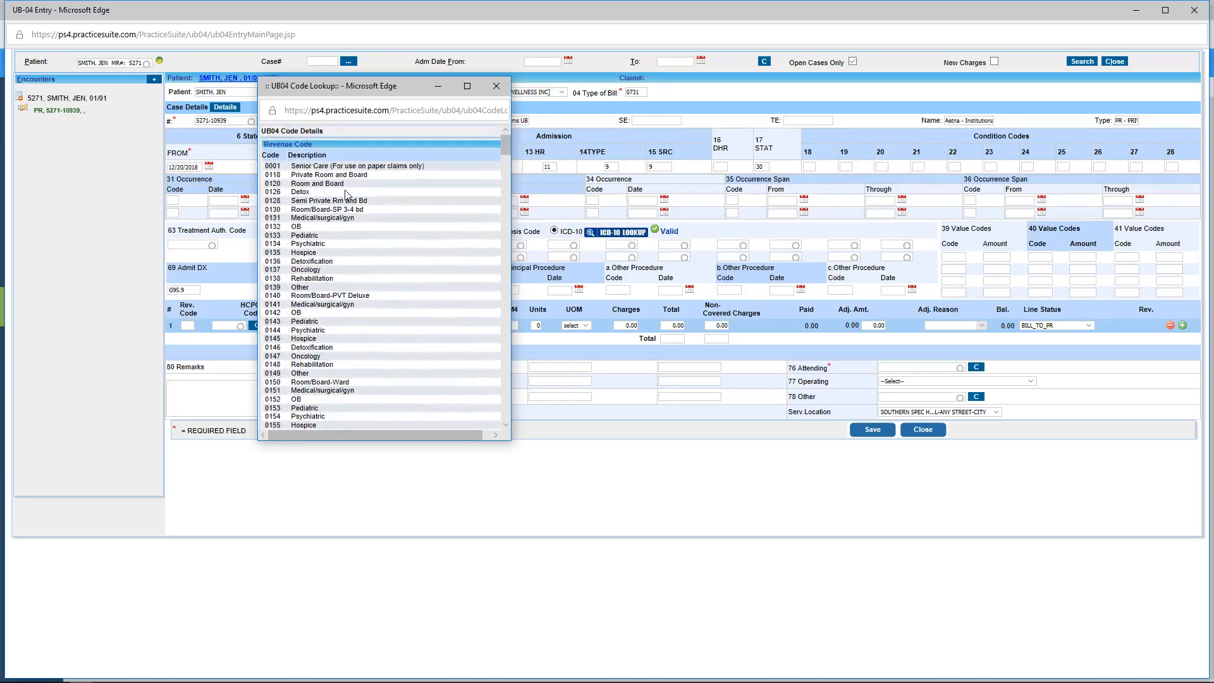
pyautogui.click(499, 93)
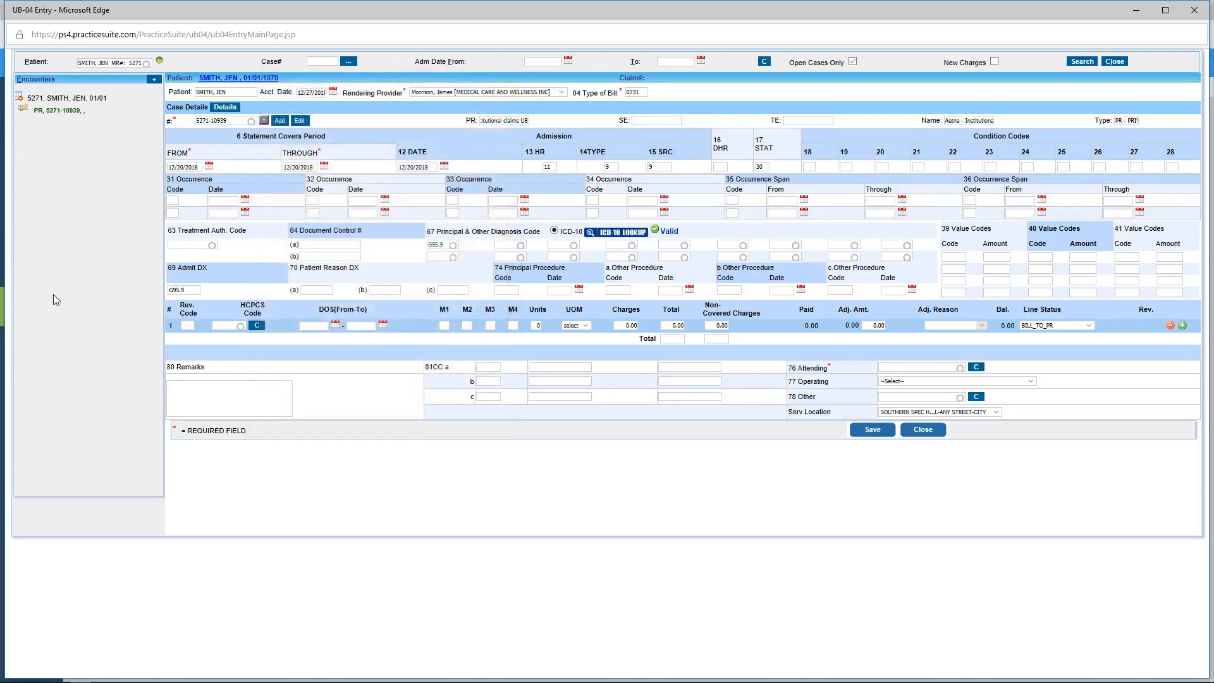
# Enter revenue code 0700 on service line 1 and choose HCPCS code 99213, the established patient office visit.
pyautogui.click(183, 327)
pyautogui.write('100')
pyautogui.write('99213')
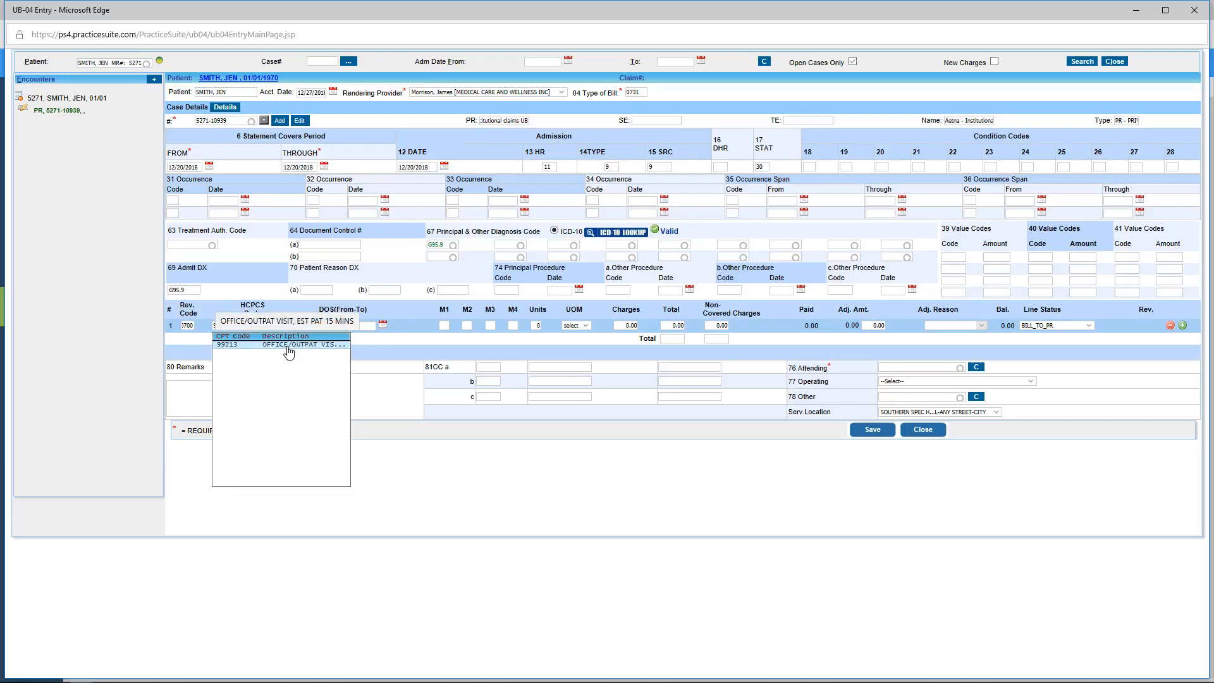
pyautogui.click(287, 348)
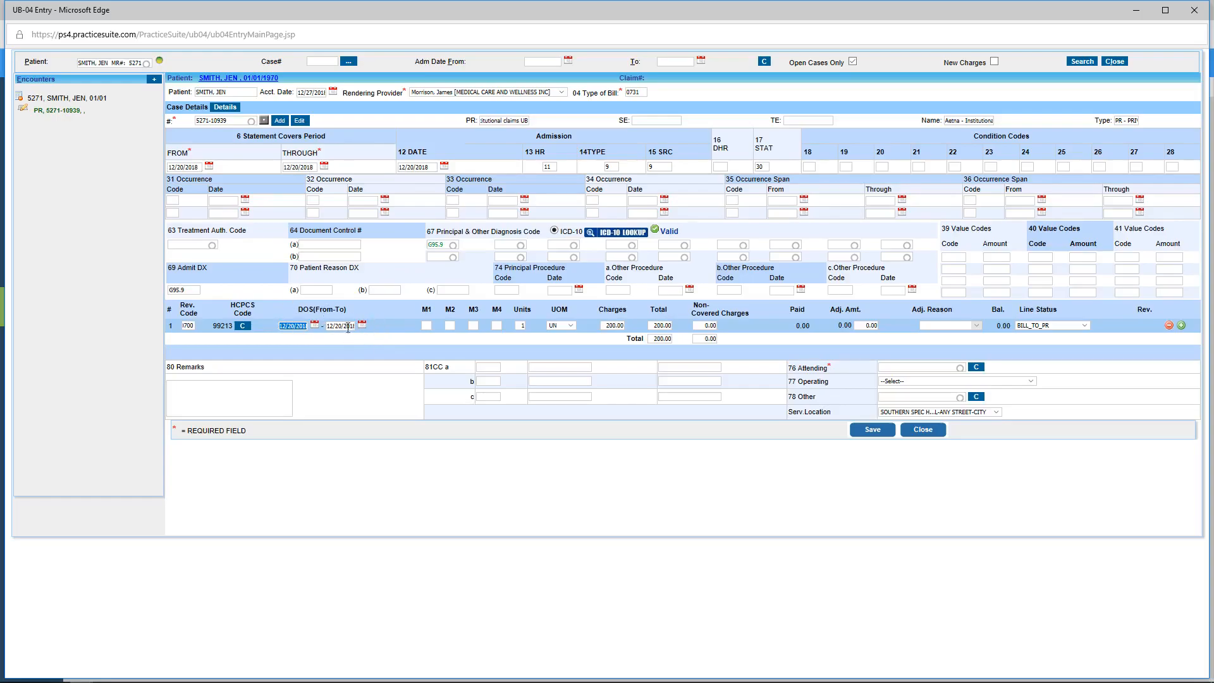
# Set the first modifier of service line 1 to 25, and add a second service line to the charge.
pyautogui.click(425, 326)
pyautogui.write('25')
pyautogui.click(559, 327)
pyautogui.click(780, 369)
pyautogui.click(707, 325)
pyautogui.click(764, 339)
pyautogui.click(869, 325)
pyautogui.click(1181, 325)
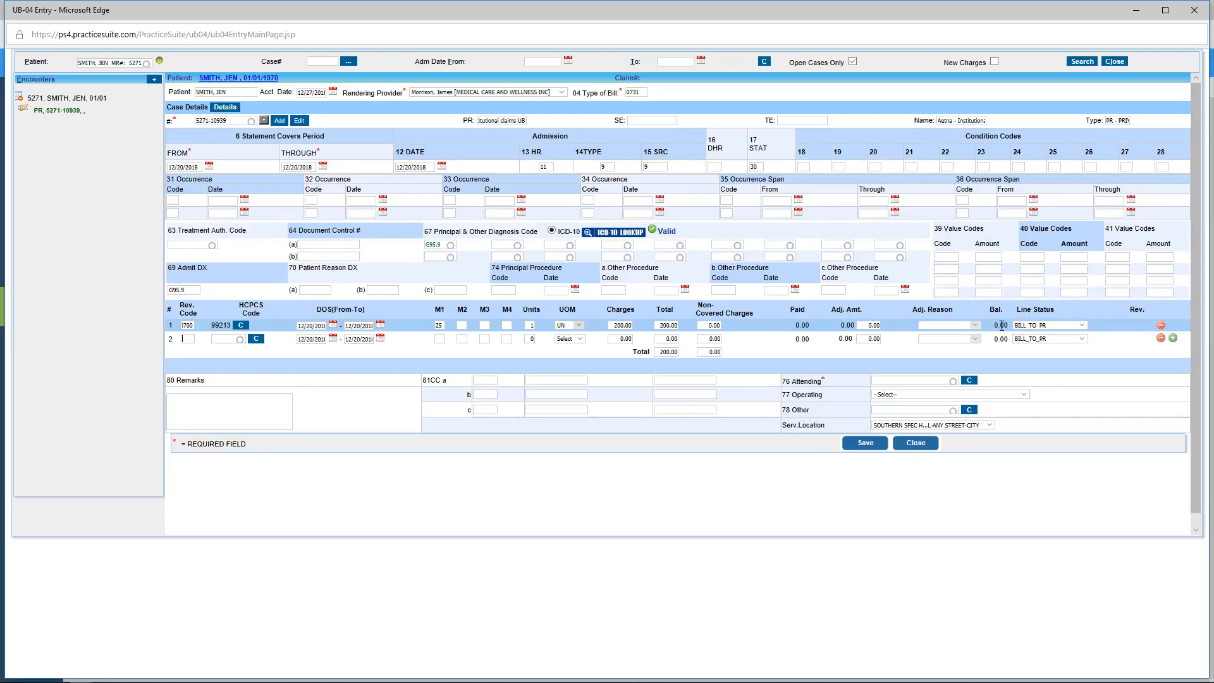
# Try the line statuses CLAIM_SENT_TO_PR, RE_BILL_TO_PR and CLAIM_REBILLED_TO_PR on service line 1, without applying them to the other line.
pyautogui.click(1083, 325)
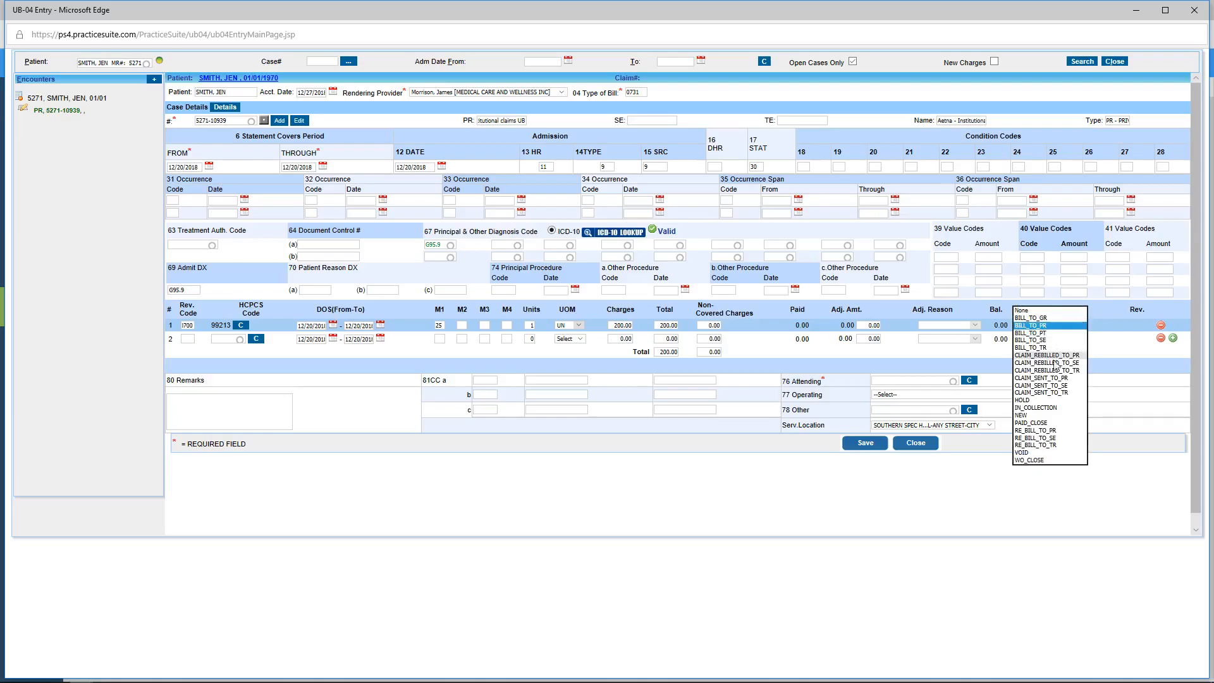
pyautogui.click(1049, 379)
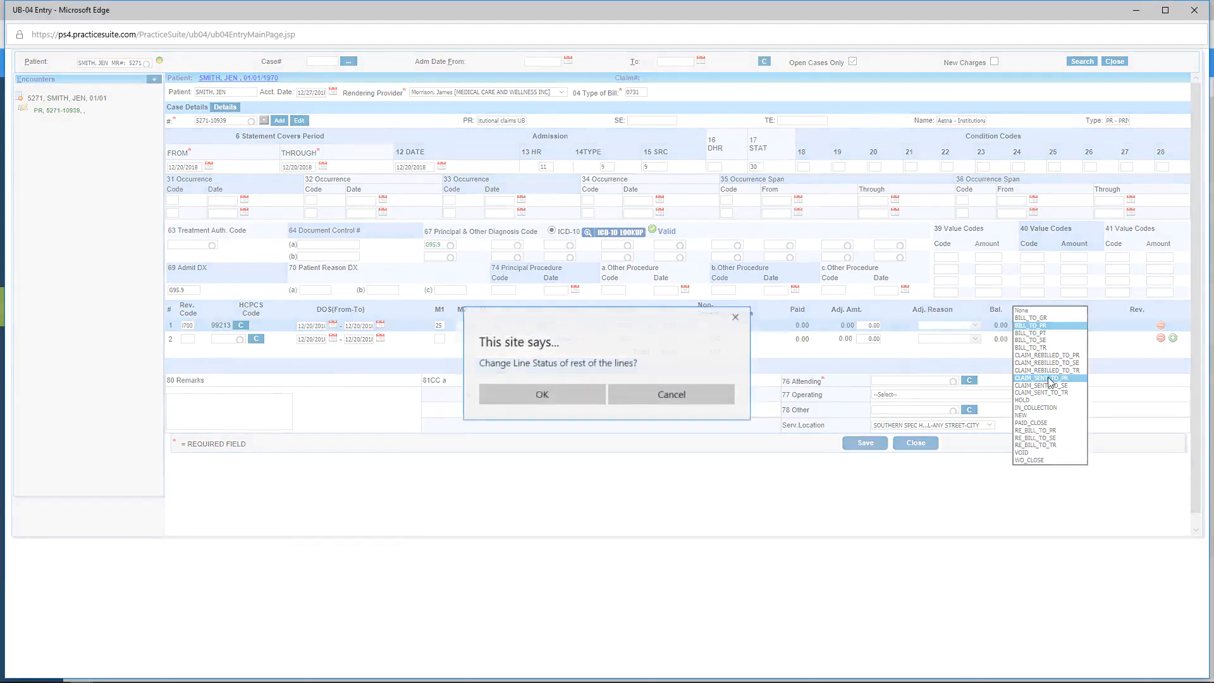
pyautogui.click(694, 397)
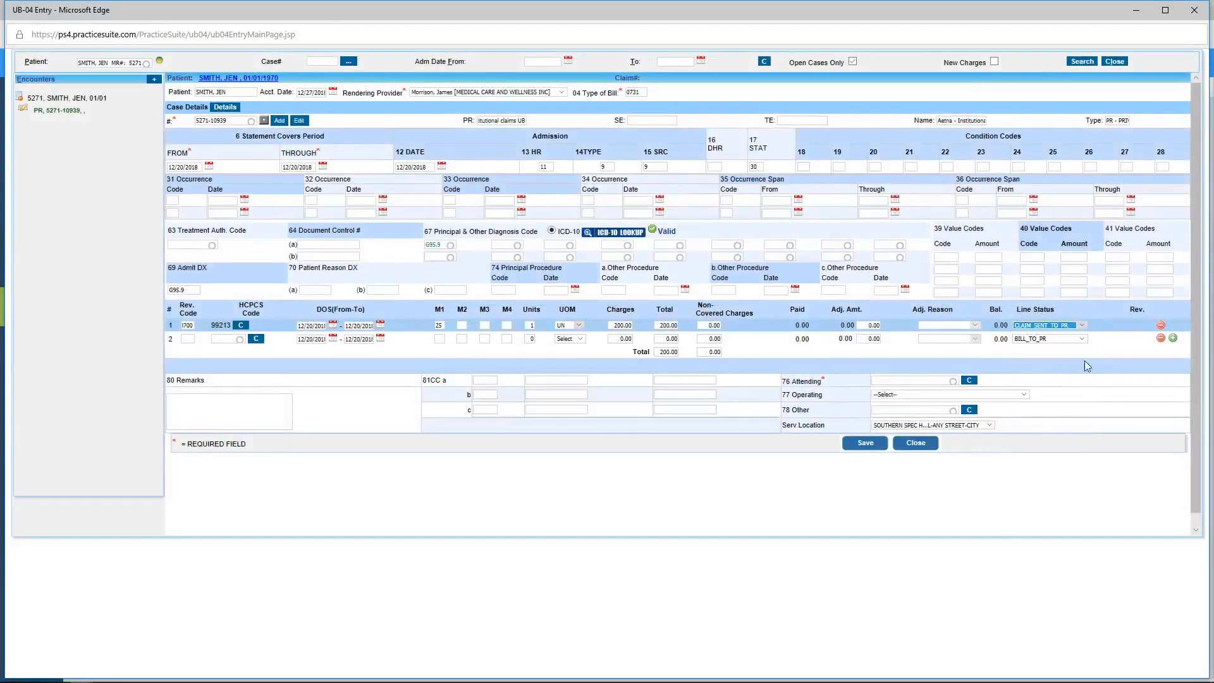
pyautogui.click(1054, 327)
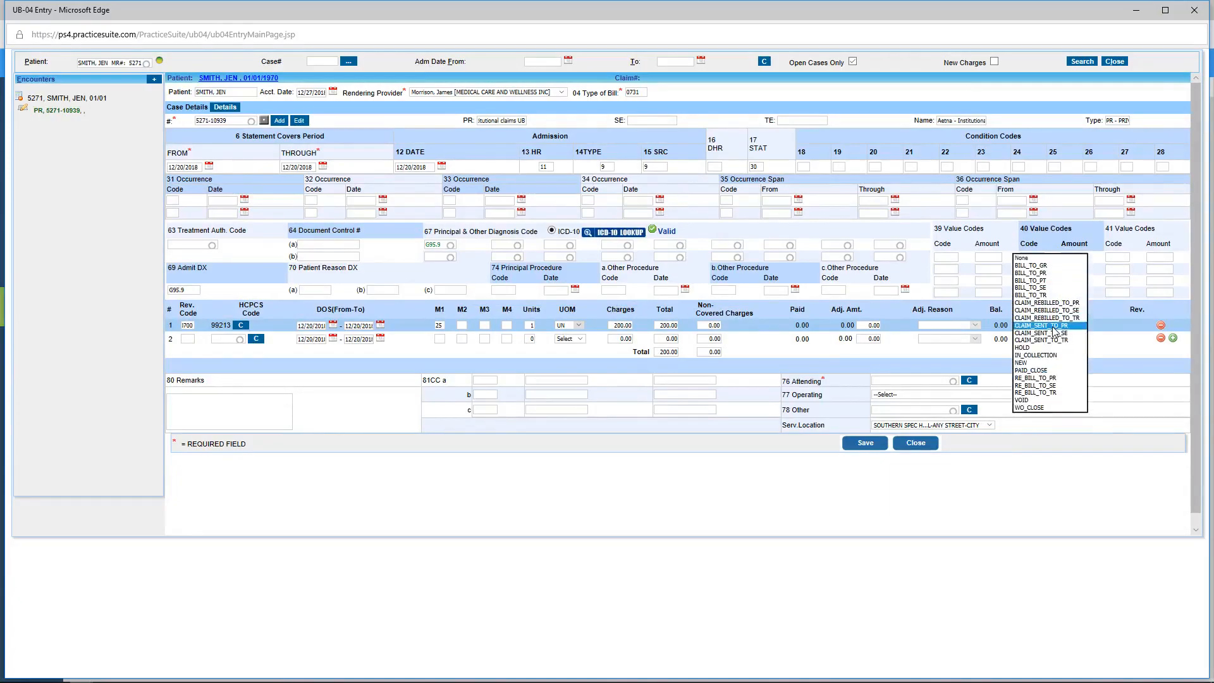
pyautogui.click(1039, 379)
pyautogui.click(685, 421)
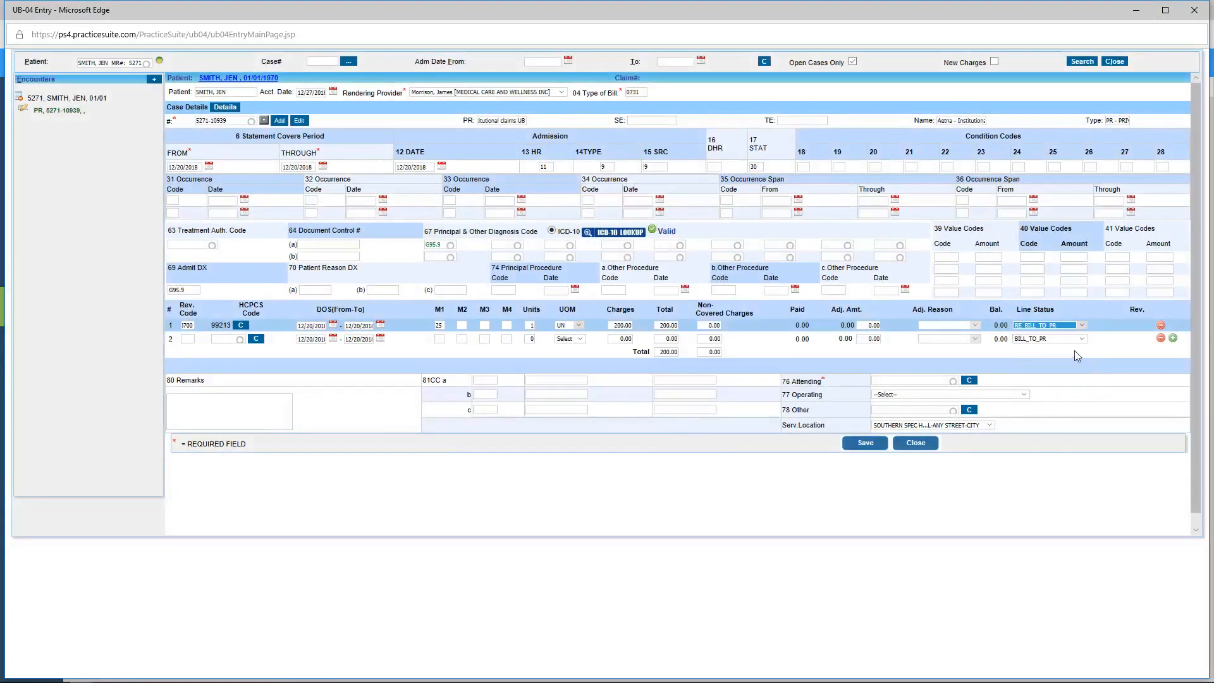
pyautogui.click(1066, 326)
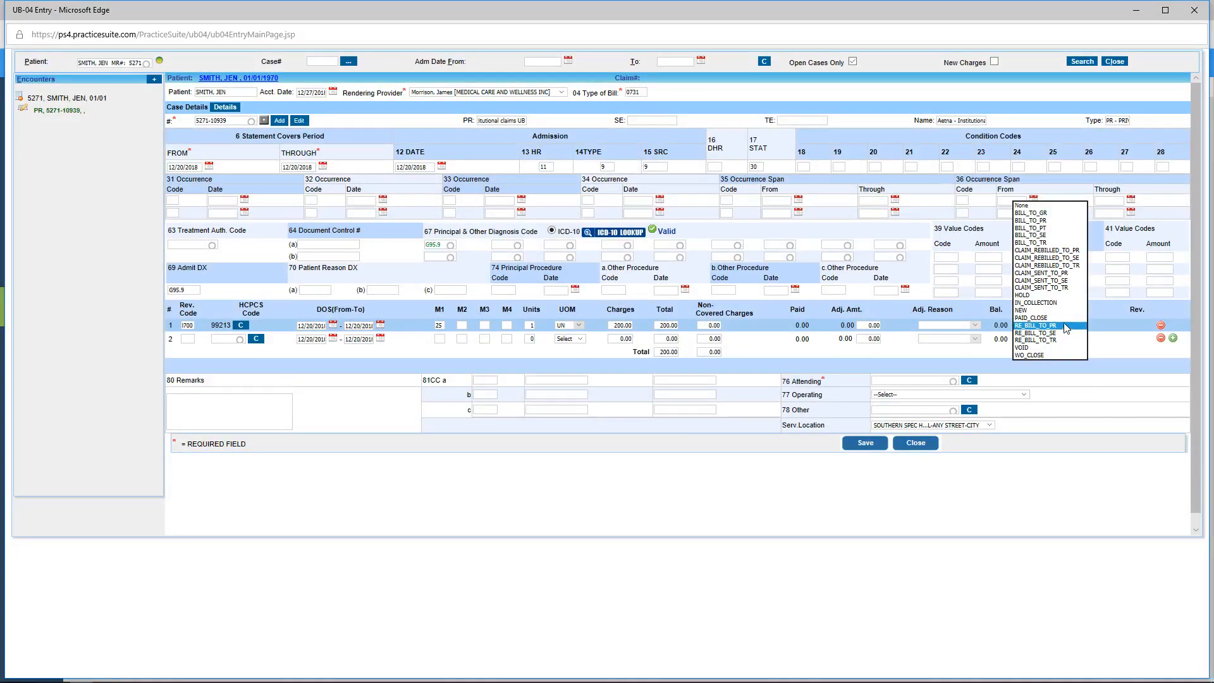
pyautogui.click(1064, 253)
pyautogui.click(683, 419)
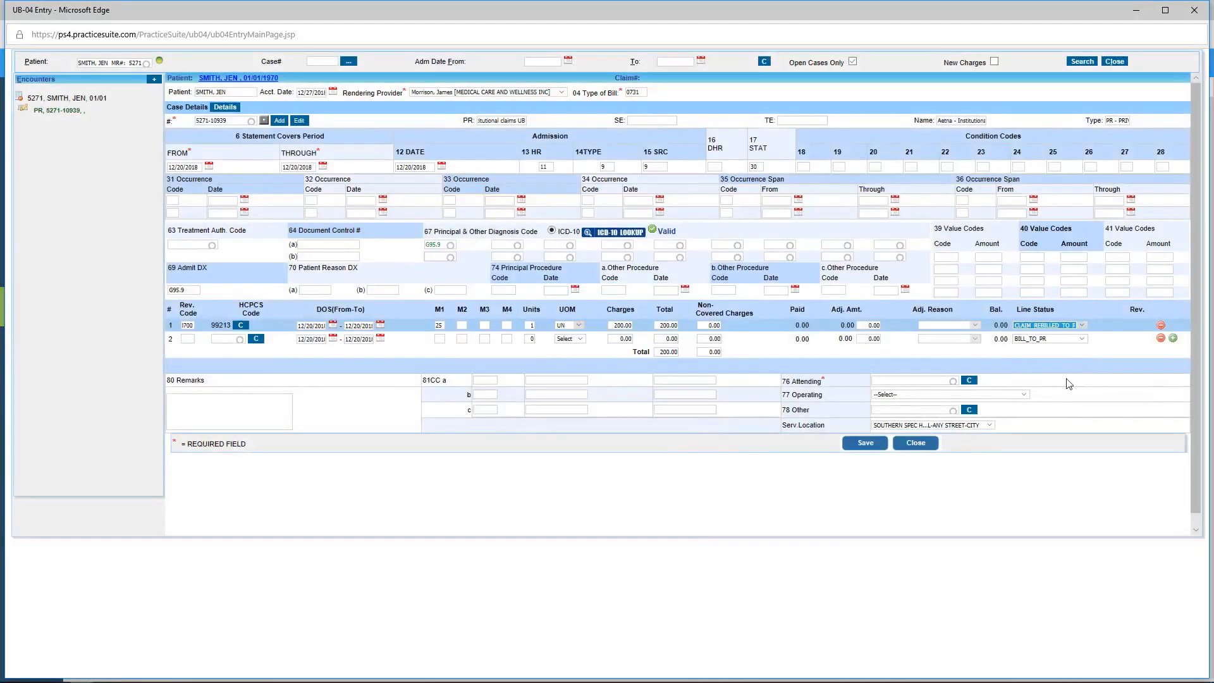
# Return the line status of service line 1 to BILL_TO_PR, declining to change the rest of the lines.
pyautogui.click(1082, 326)
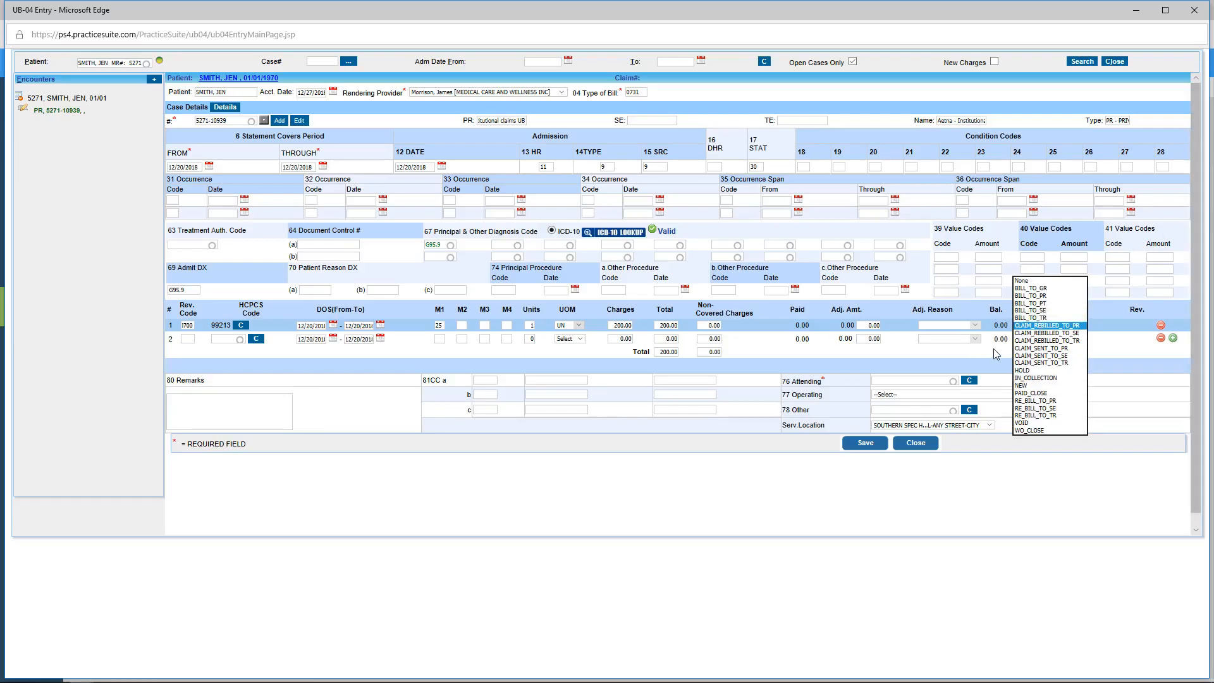
pyautogui.click(1031, 295)
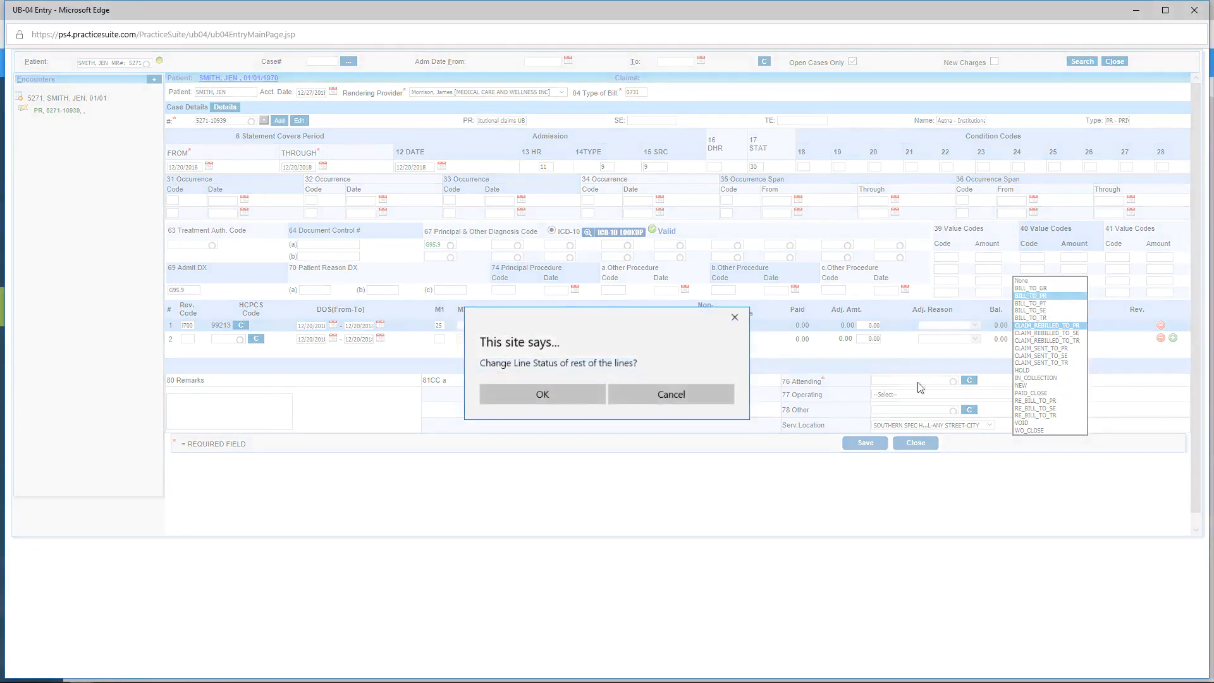
pyautogui.click(703, 393)
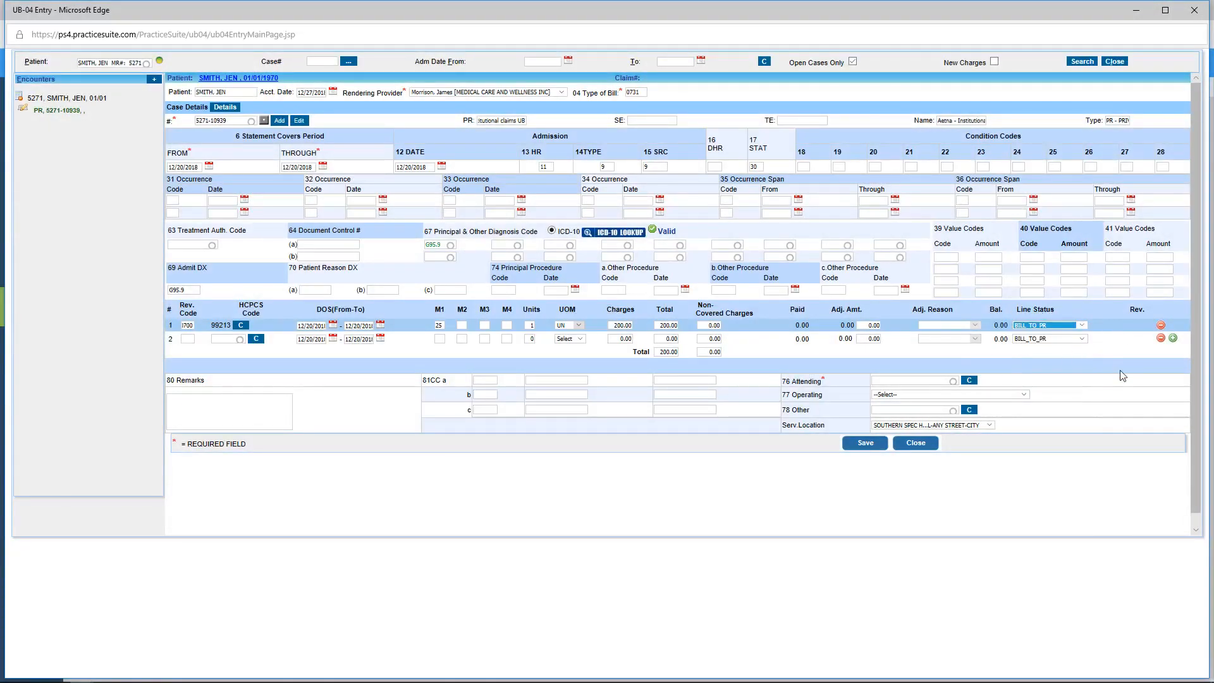
# Delete the empty second service line from the charge.
pyautogui.click(586, 359)
pyautogui.click(190, 339)
pyautogui.click(227, 339)
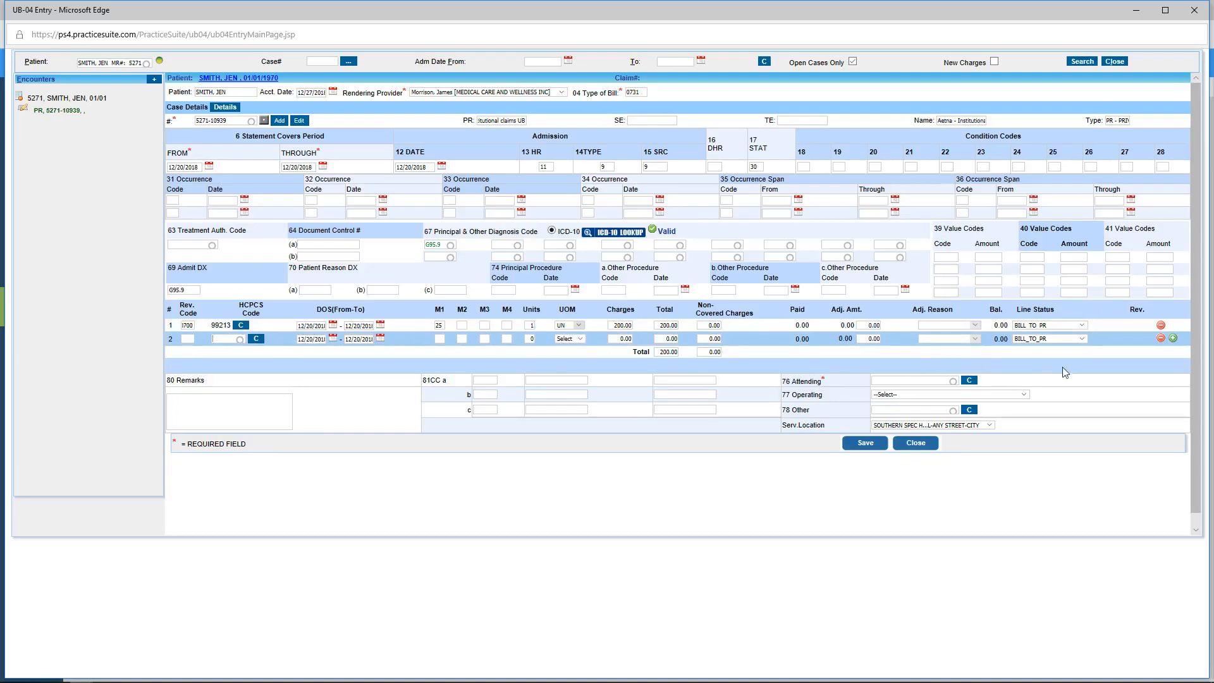
pyautogui.click(1161, 339)
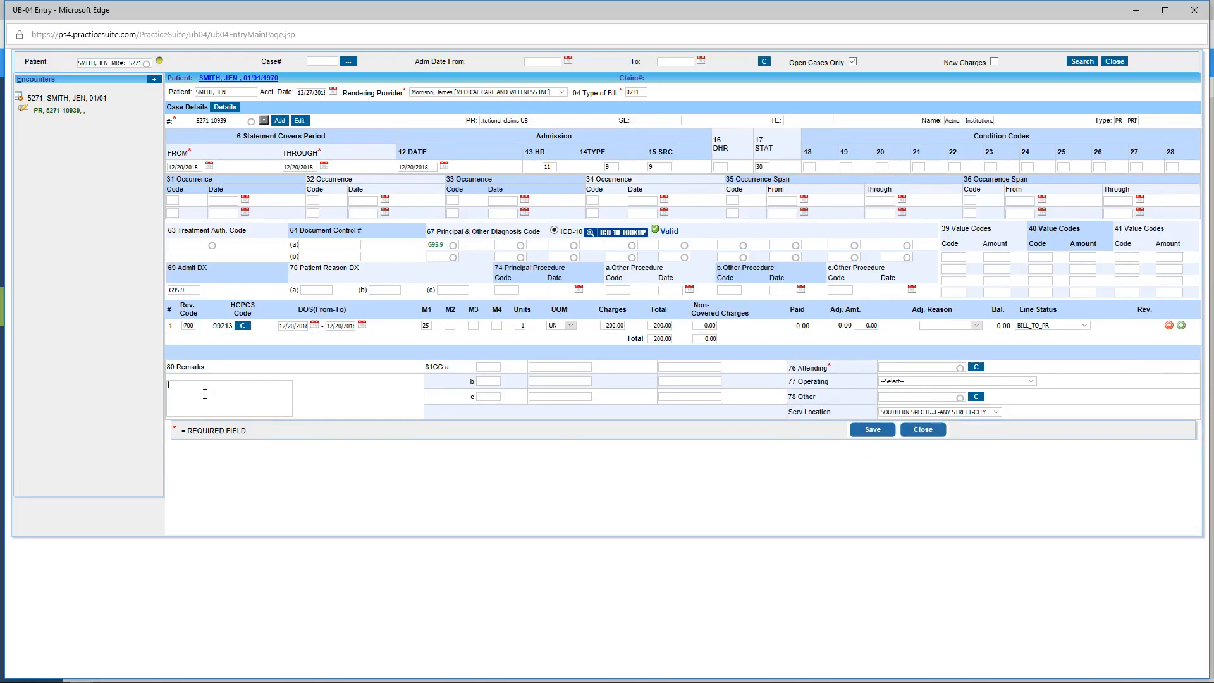
# Look up the rendering provider's last name in field 76 and choose that provider as the attending physician.
pyautogui.click(491, 367)
pyautogui.moveTo(793, 367); pyautogui.dragTo(831, 368)
pyautogui.click(884, 368)
pyautogui.write('MORRIS')
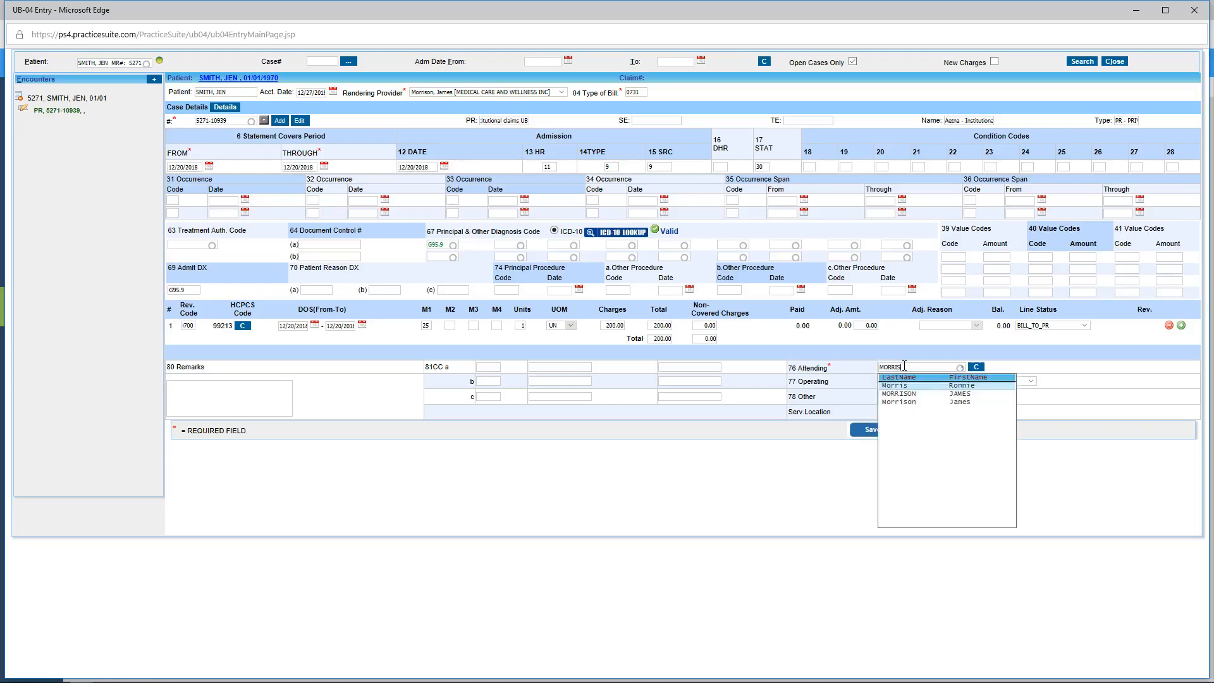
pyautogui.click(952, 394)
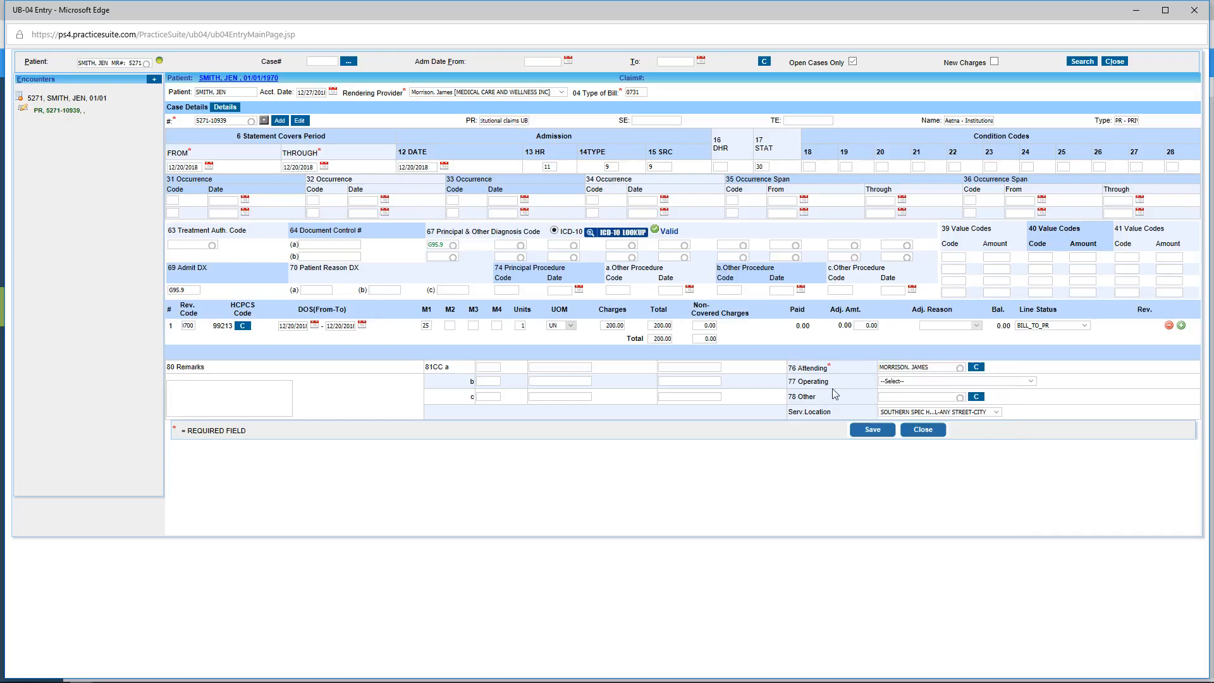
# Choose the first MEDICAL CARE AND WELLNESS INC provider as operating physician in field 77, and keep the SOUTHERN SPEC service location.
pyautogui.click(935, 381)
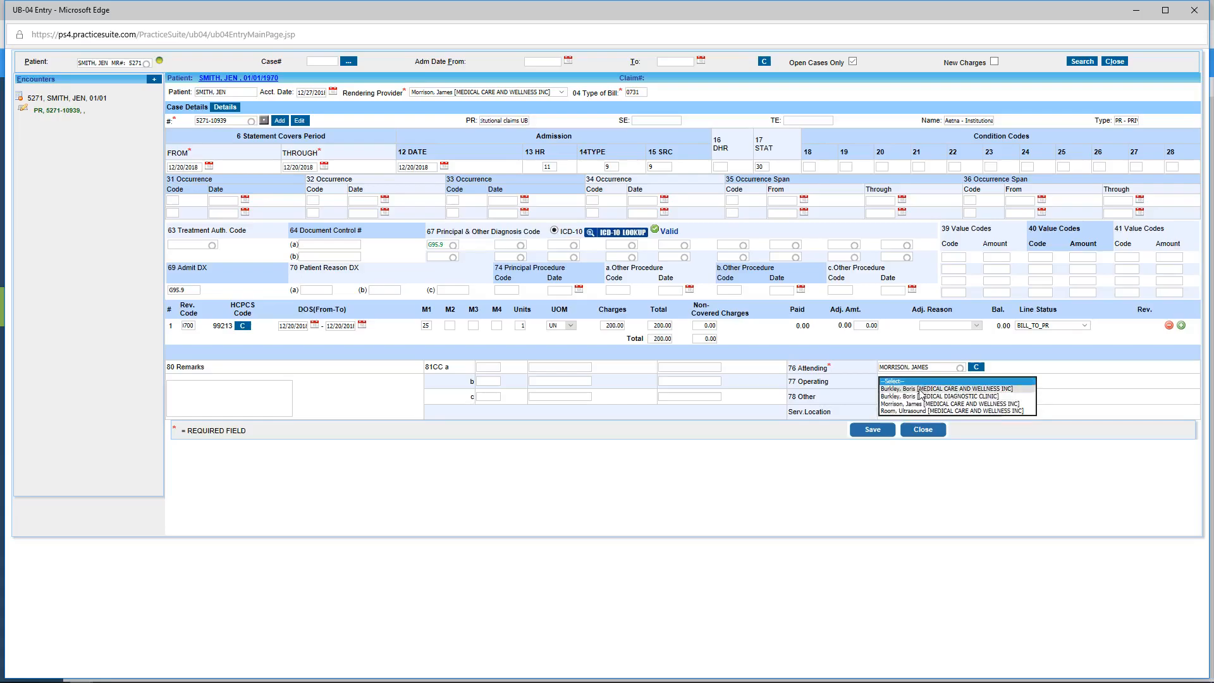
pyautogui.click(920, 390)
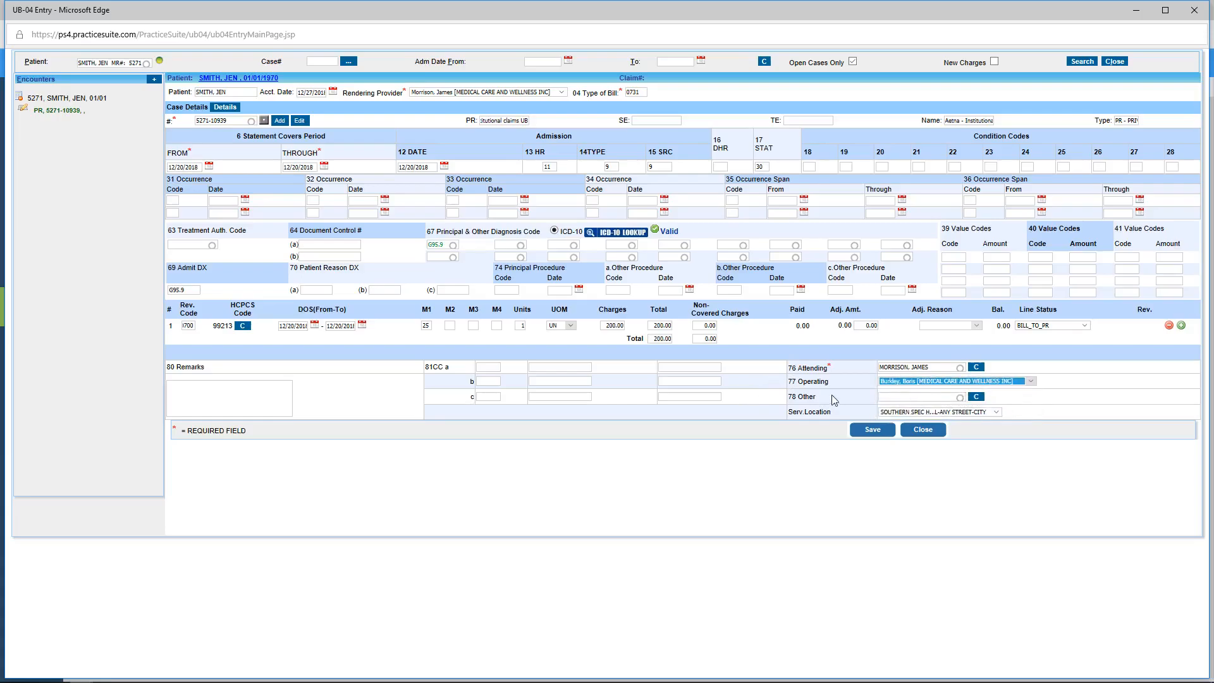
pyautogui.moveTo(795, 396); pyautogui.dragTo(817, 396)
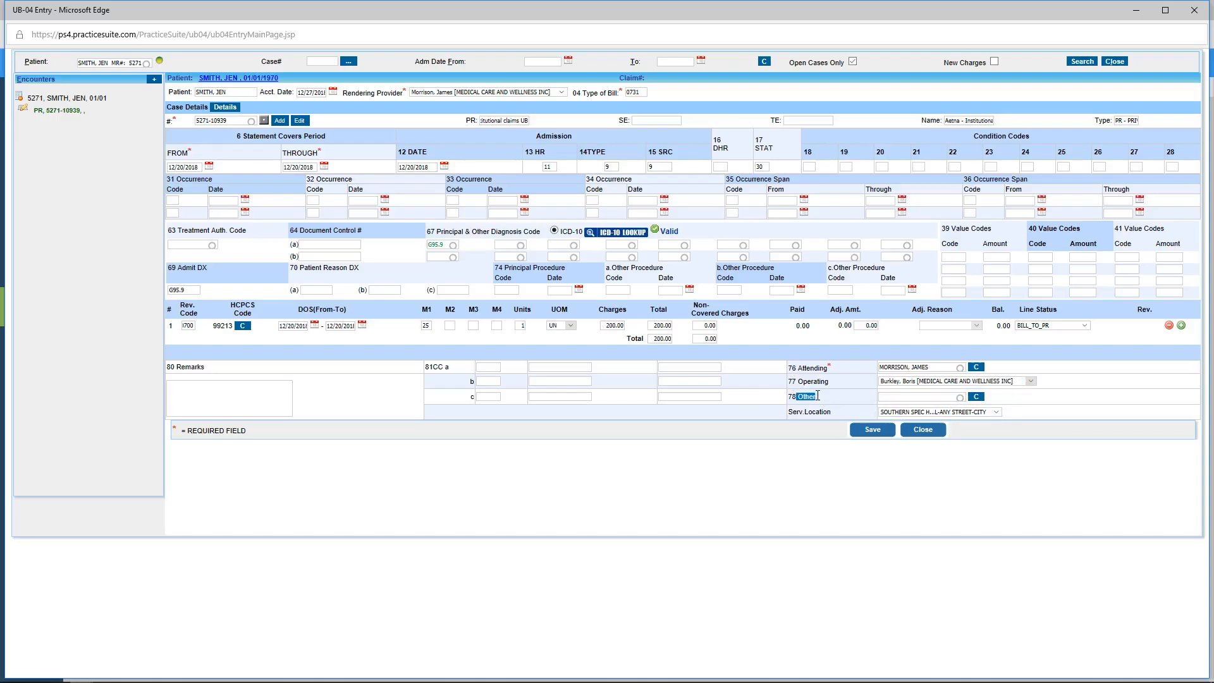
pyautogui.click(894, 396)
pyautogui.click(967, 412)
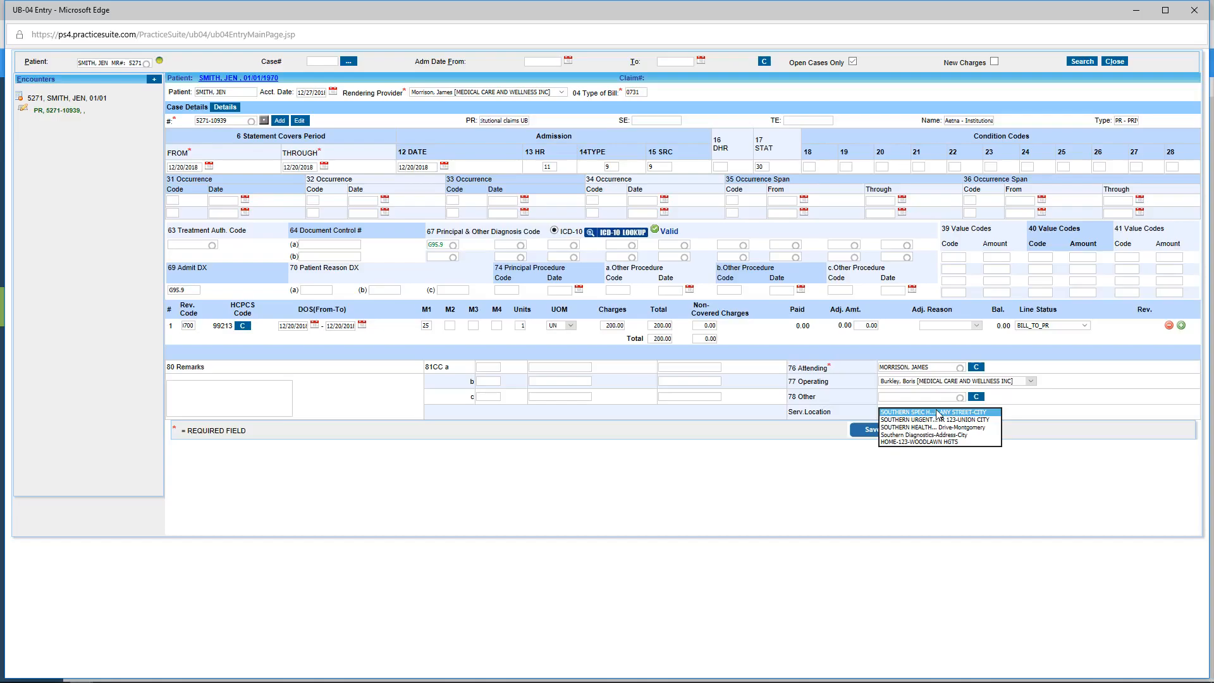
pyautogui.click(938, 413)
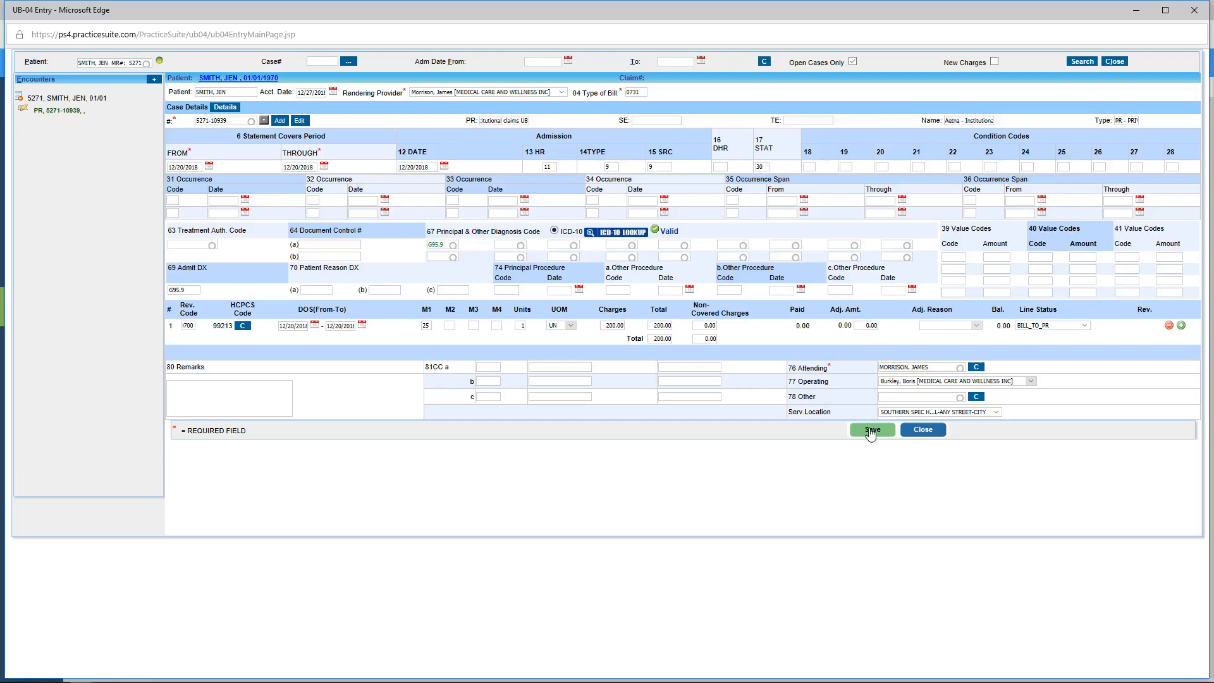
# Compare the rendering provider with the attending physician, keep the selected rendering provider, and save the UB-04 charge.
pyautogui.moveTo(830, 368); pyautogui.dragTo(801, 368)
pyautogui.moveTo(355, 93); pyautogui.dragTo(405, 92)
pyautogui.click(451, 92)
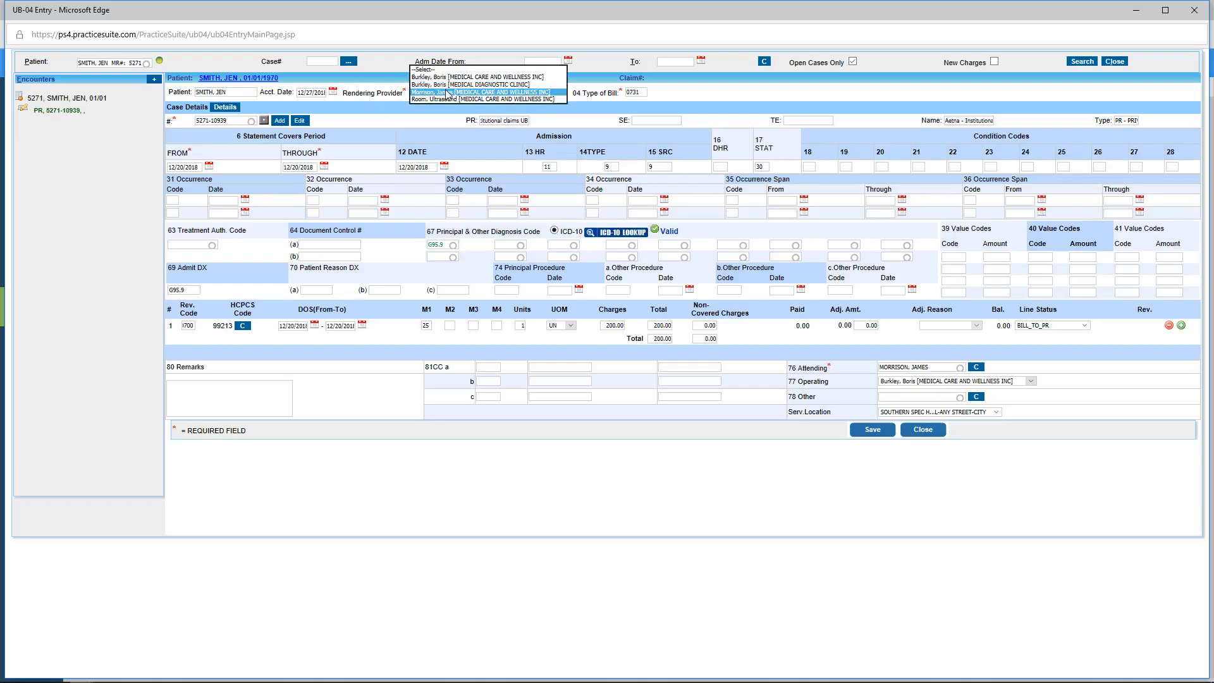
pyautogui.click(443, 92)
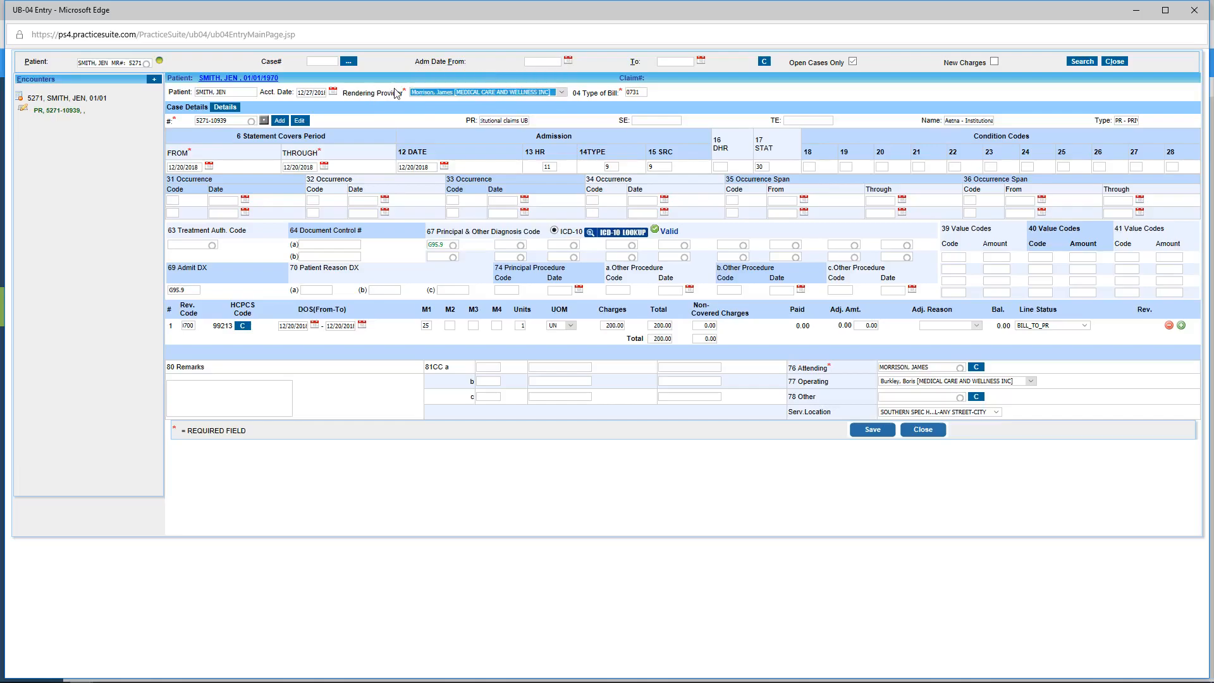
pyautogui.moveTo(406, 93); pyautogui.dragTo(396, 93)
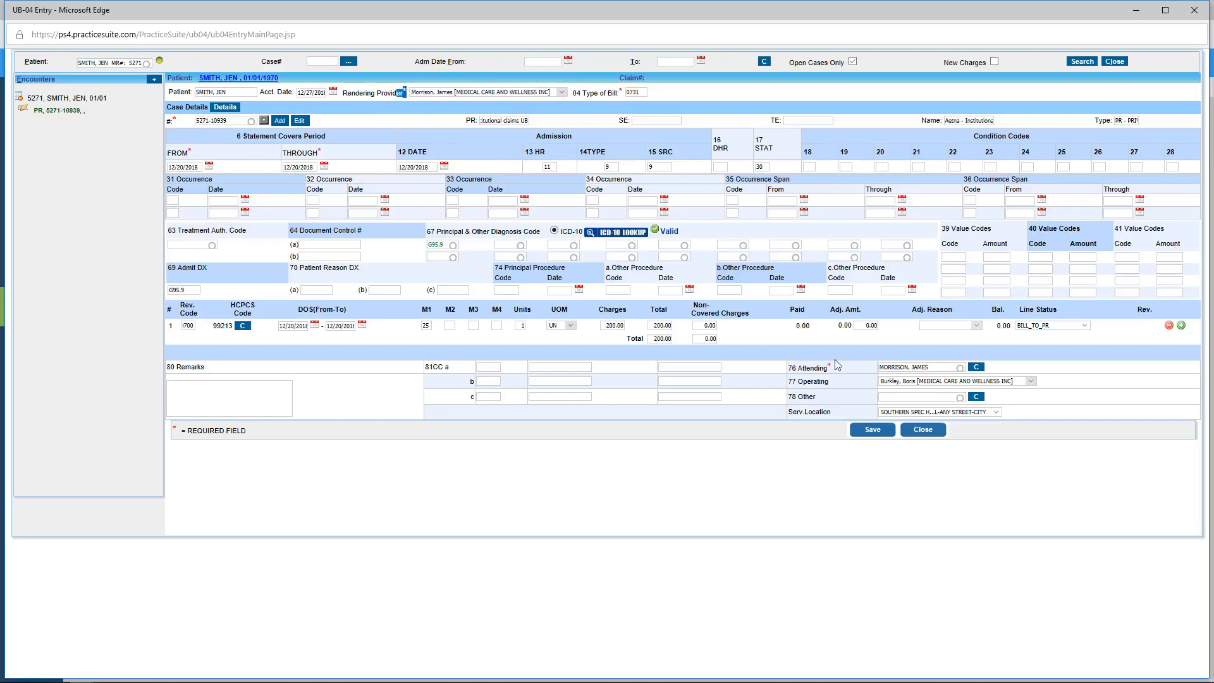
pyautogui.click(797, 369)
pyautogui.moveTo(793, 369); pyautogui.dragTo(834, 368)
pyautogui.click(852, 382)
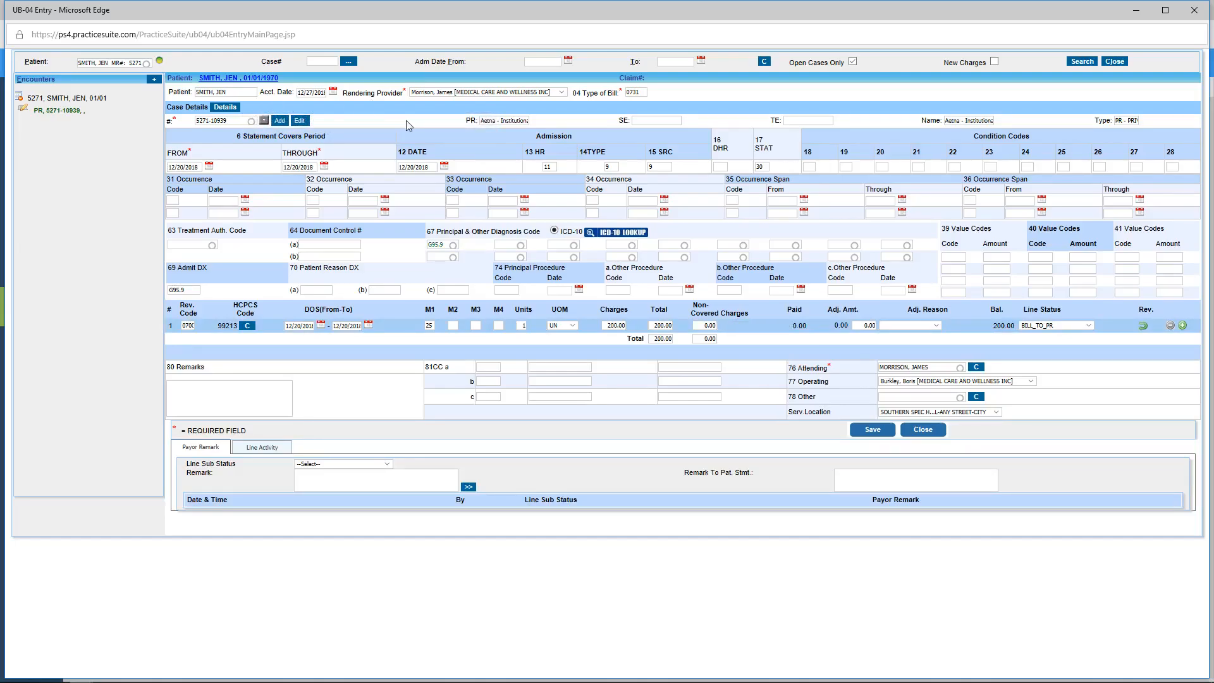
# Examine the line activity history of the saved service line.
pyautogui.click(257, 453)
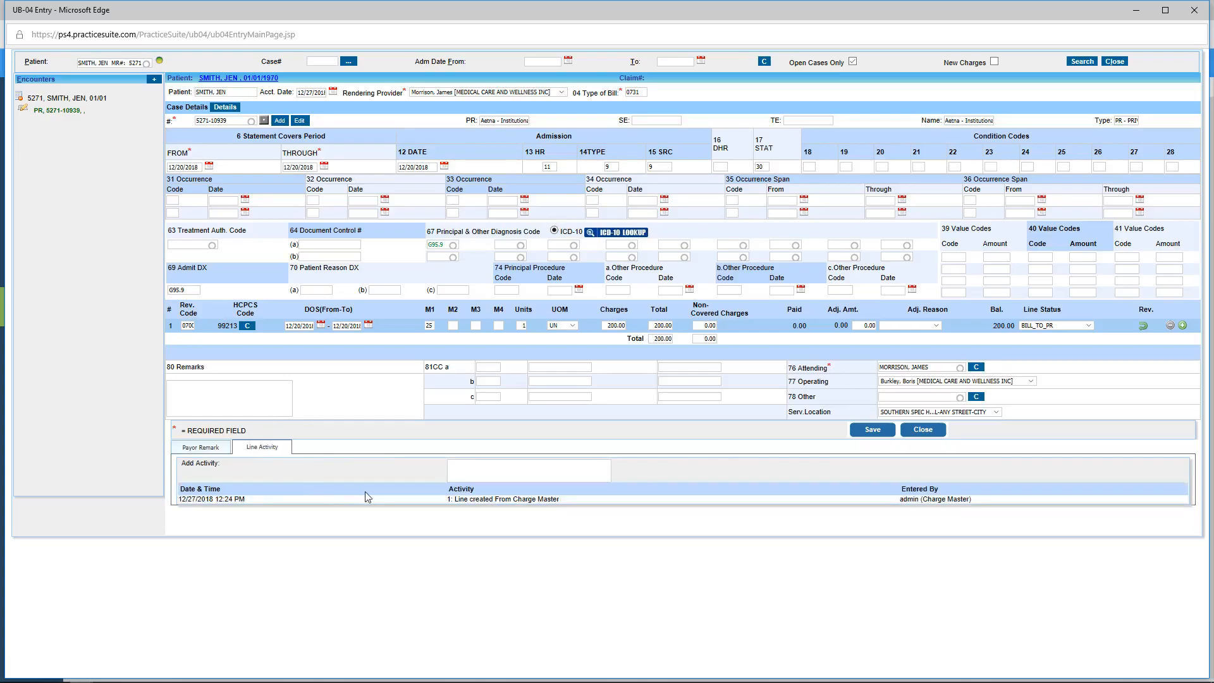
pyautogui.moveTo(448, 499); pyautogui.dragTo(602, 506)
pyautogui.click(662, 458)
# Search the patient's encounters, dismiss the billing alert, and open the saved 12/20/2018-12/20/2018 encounter.
pyautogui.click(1082, 64)
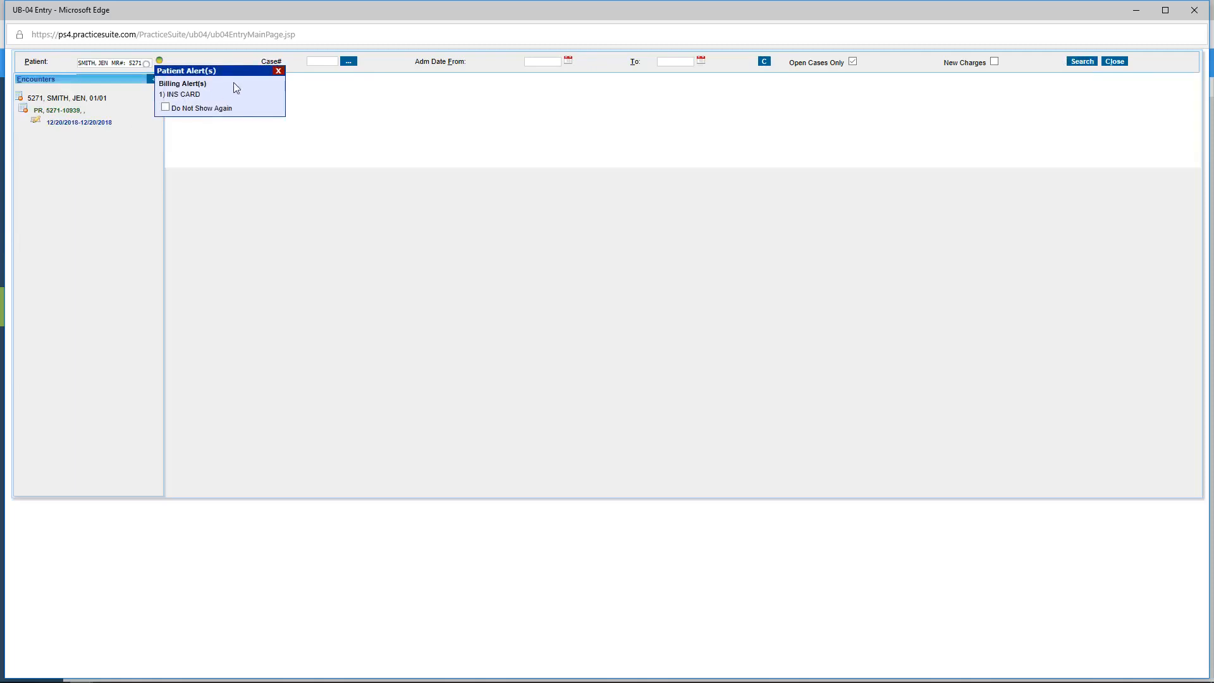
pyautogui.click(278, 71)
pyautogui.click(89, 122)
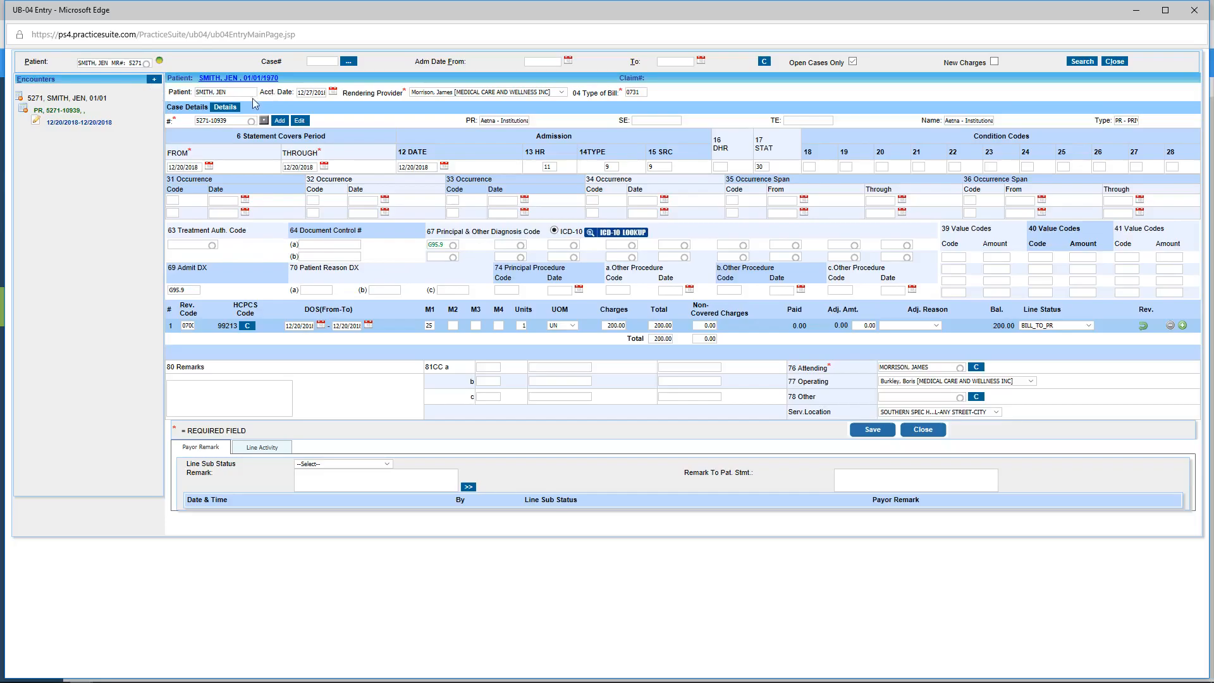
# Start another charge for the patient, choosing the same rendering provider as before and the Aetna - Institutional case.
pyautogui.click(152, 81)
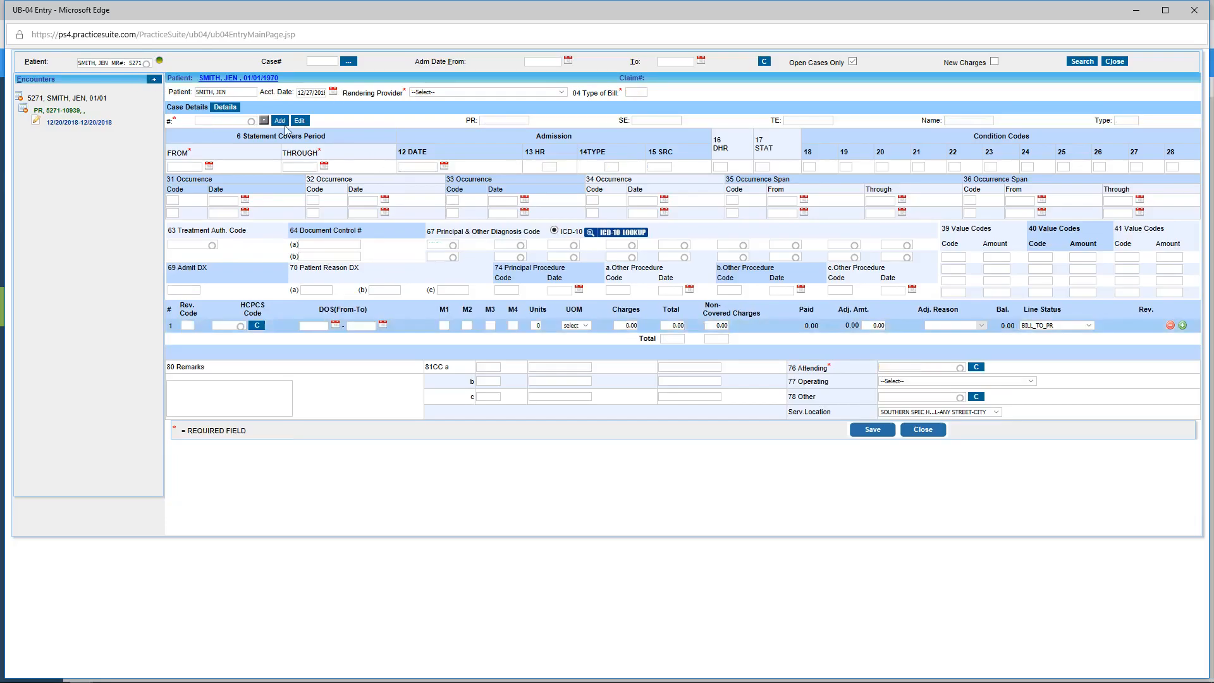
pyautogui.click(458, 91)
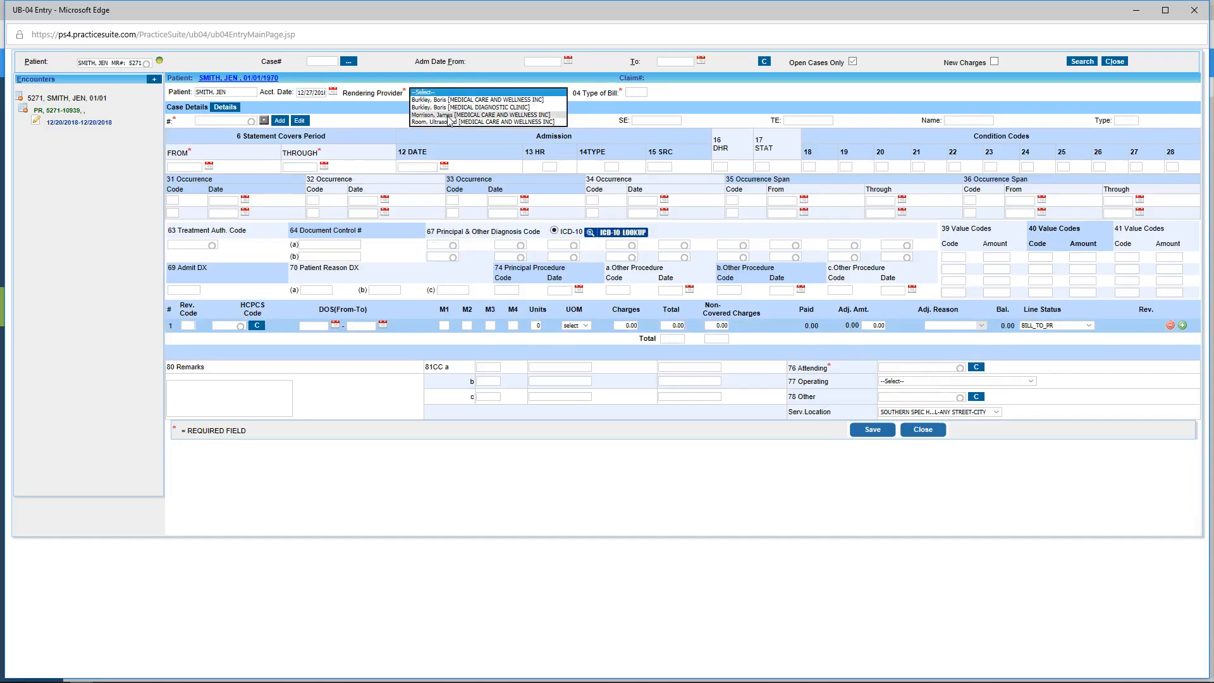
pyautogui.click(449, 115)
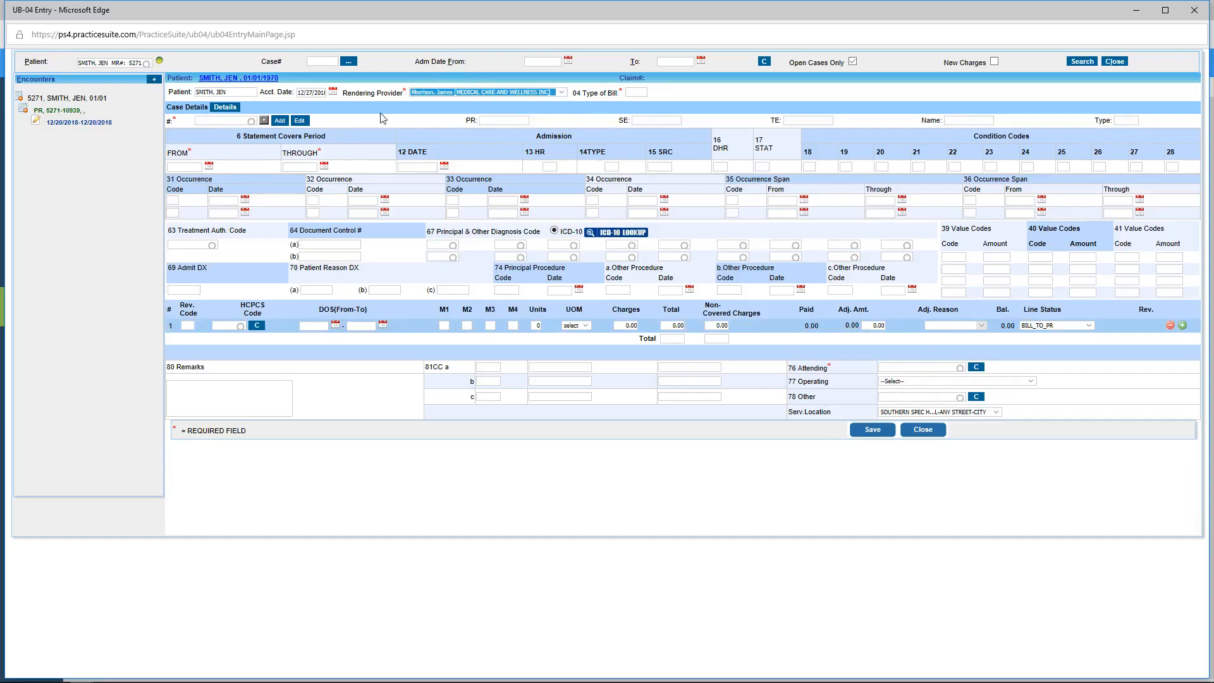
pyautogui.click(224, 121)
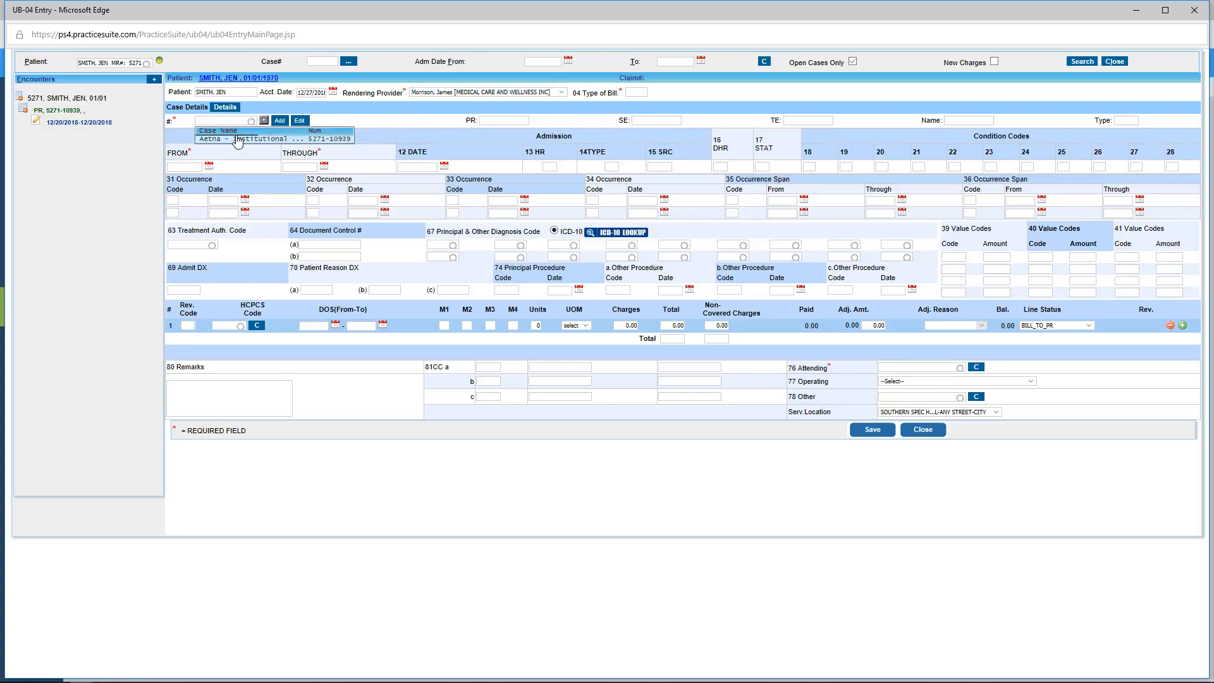
pyautogui.click(236, 139)
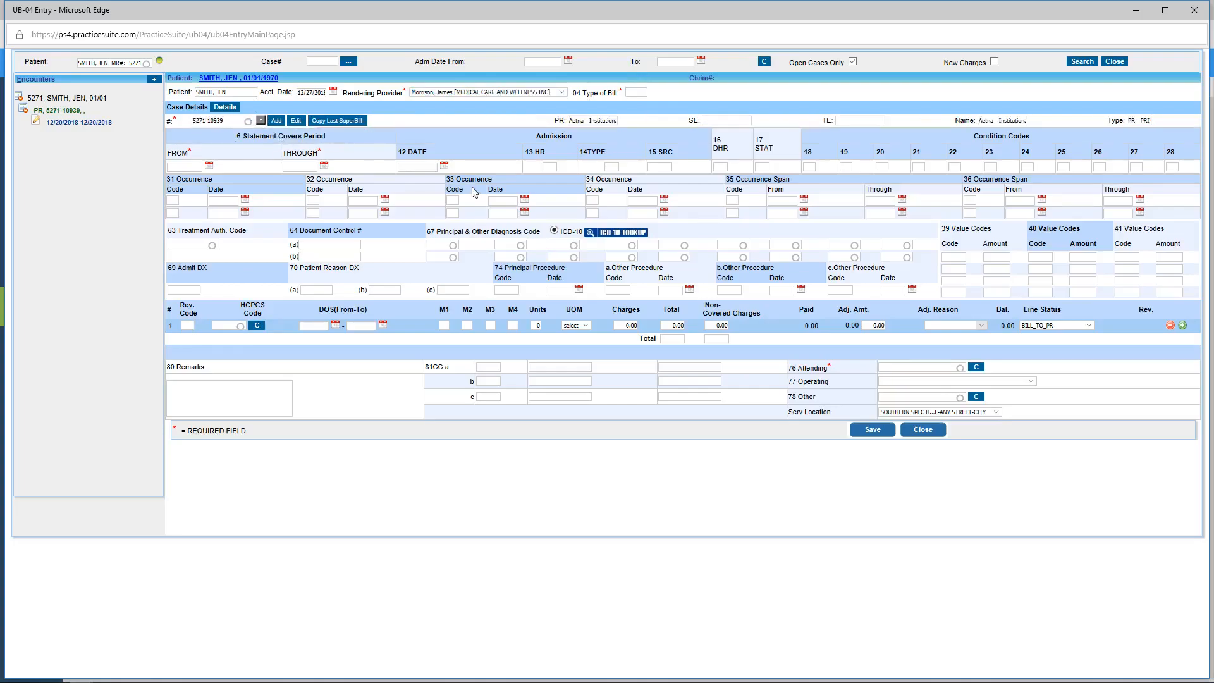